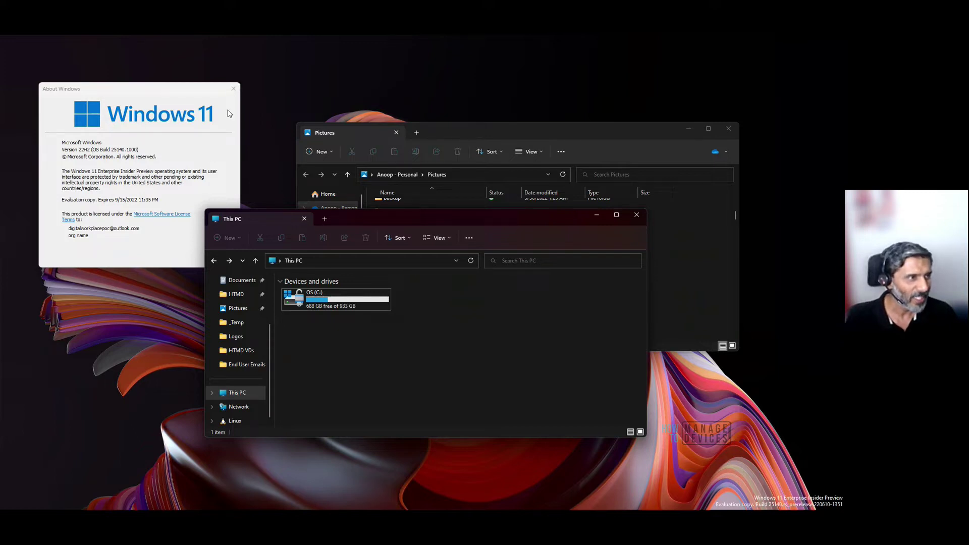
{"action": "left_click", "coordinate": [233, 90]}
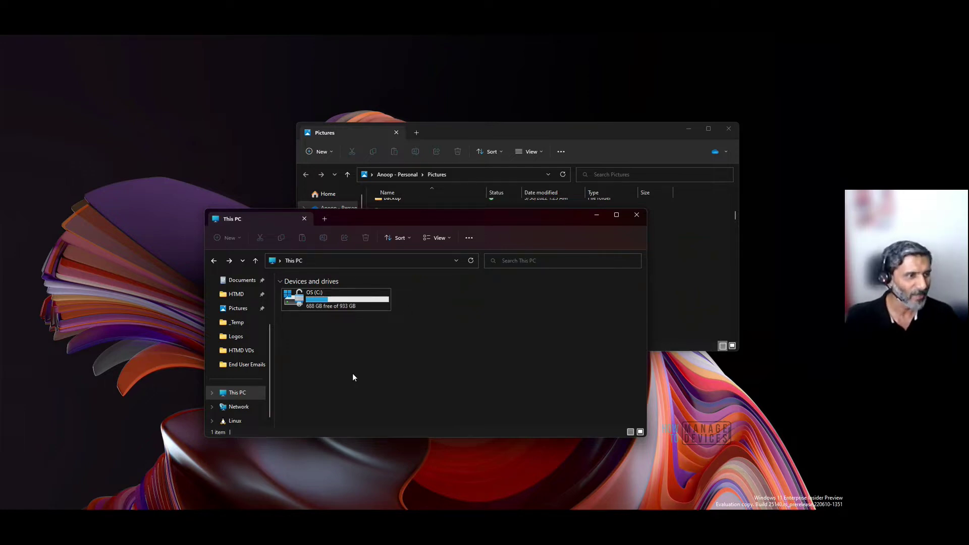
{"action": "mouse_move", "coordinate": [325, 307]}
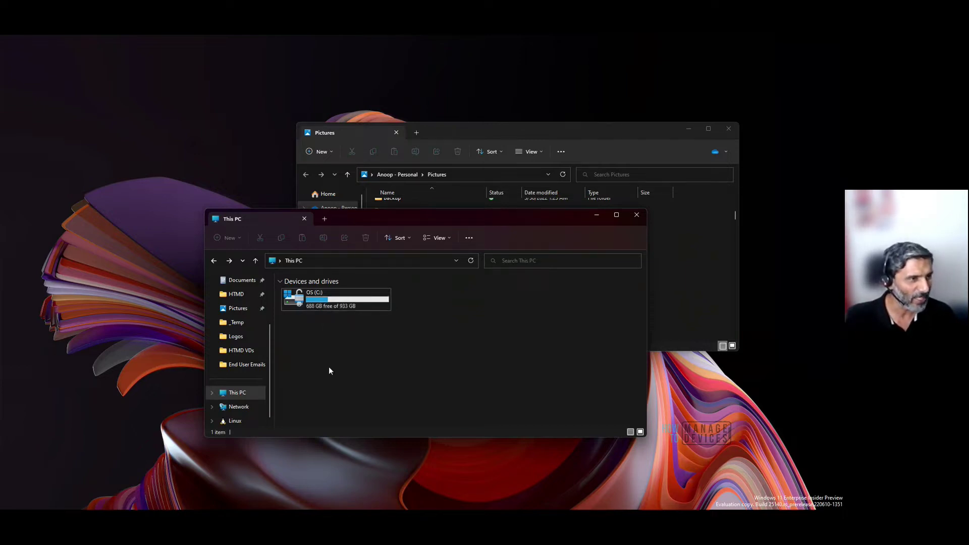
{"action": "right_click", "coordinate": [343, 302]}
{"action": "double_click", "coordinate": [311, 303]}
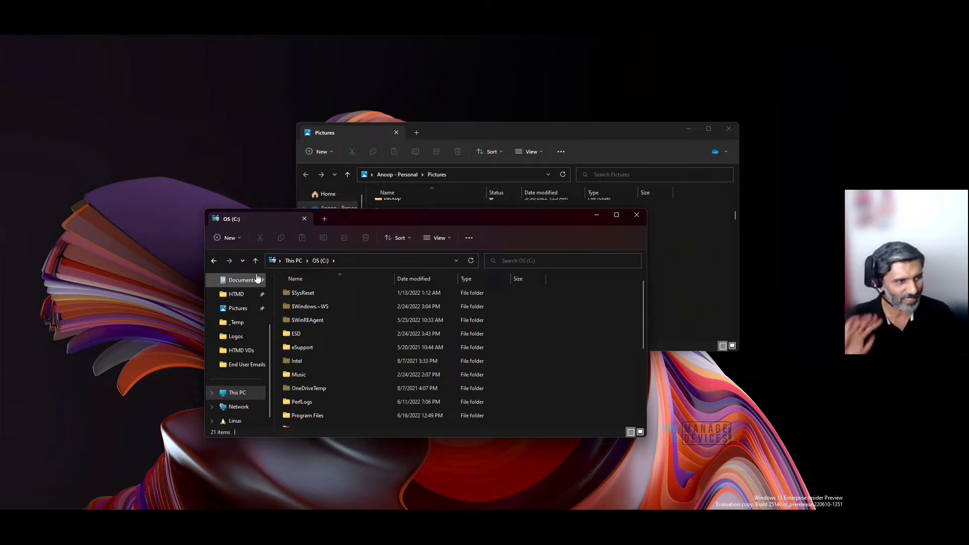
{"action": "left_click", "coordinate": [214, 261]}
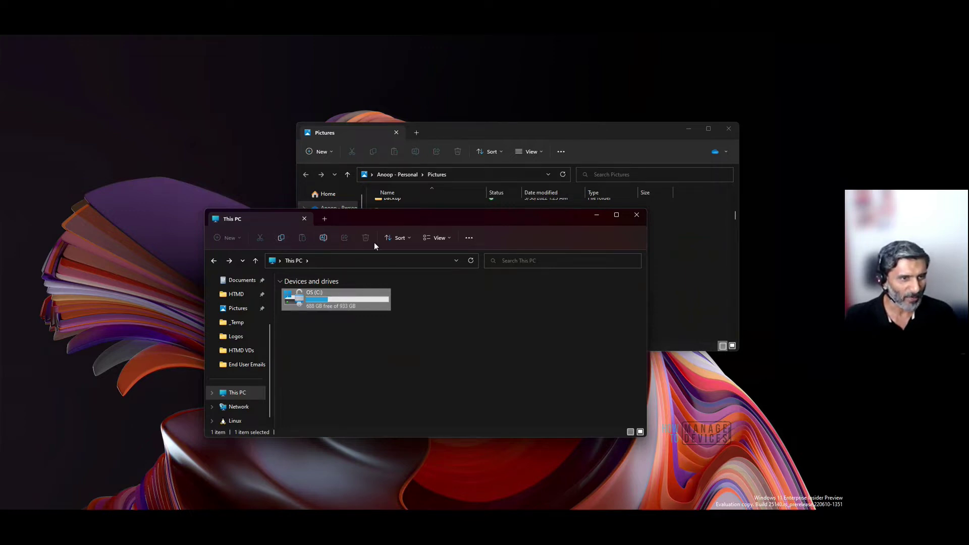
Step: Open OS (C:) in a second tab beside This PC and move the window up and right
{"action": "right_click", "coordinate": [328, 299]}
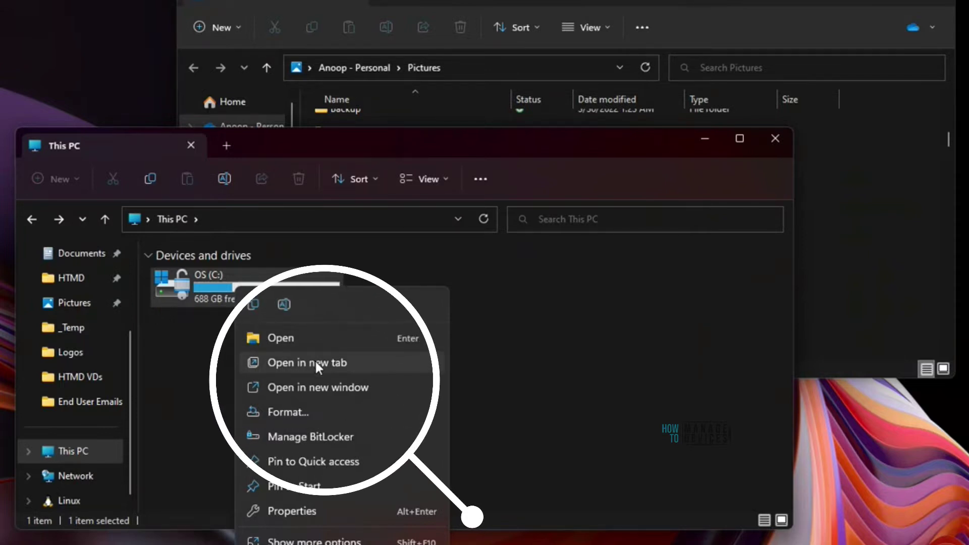
{"action": "left_click", "coordinate": [321, 361]}
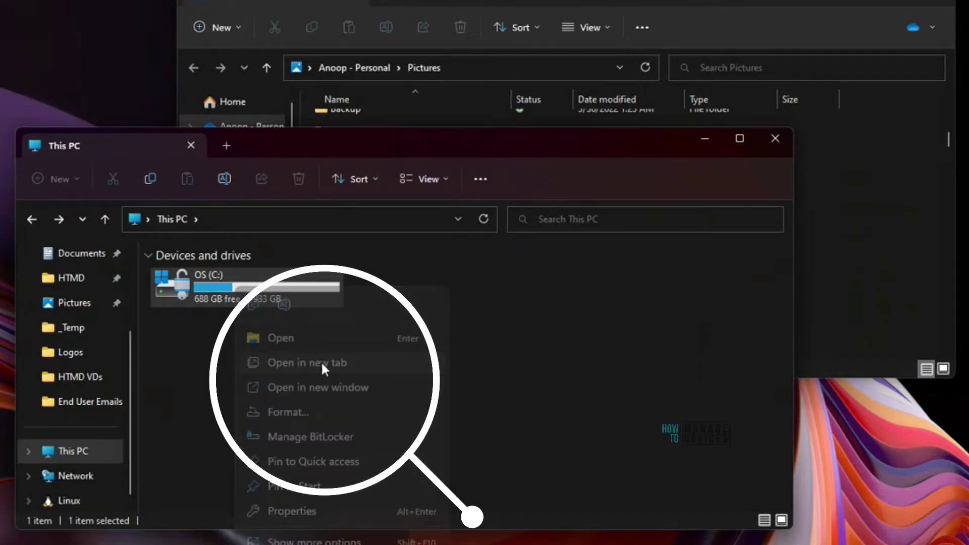
{"action": "left_click_drag", "start_coordinate": [417, 150], "coordinate": [612, 0]}
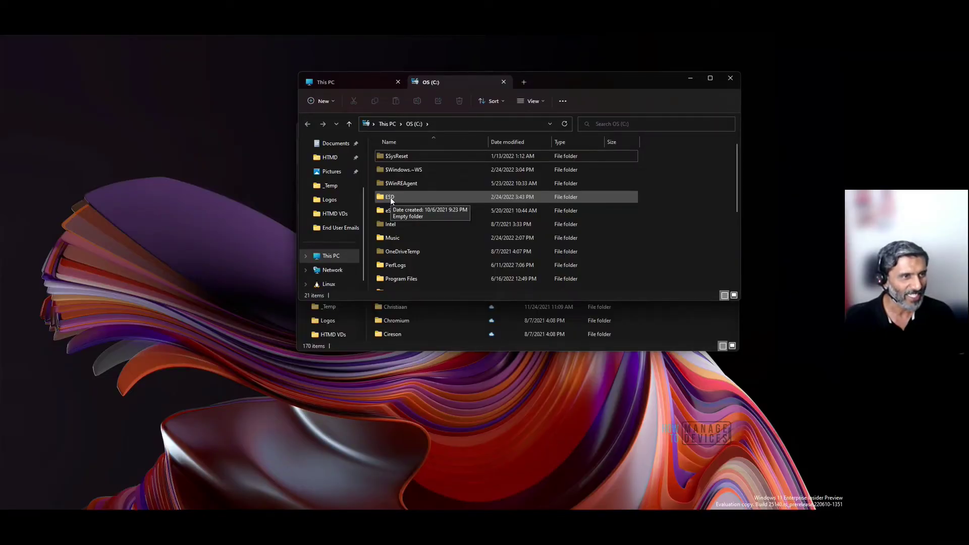
{"action": "right_click", "coordinate": [390, 198]}
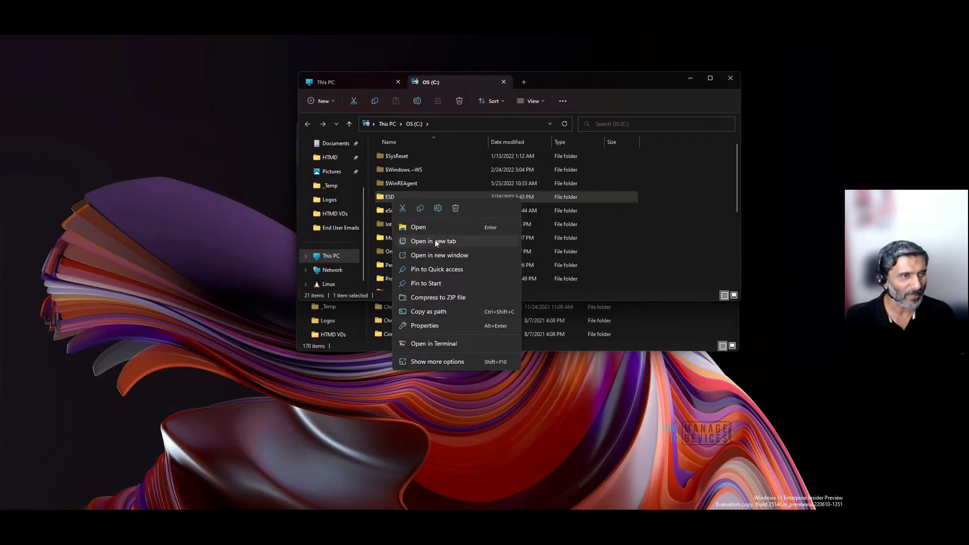
Step: Open ESD in a new tab, go up to C:, enter Windows and open UUS in a new tab
{"action": "left_click", "coordinate": [435, 241]}
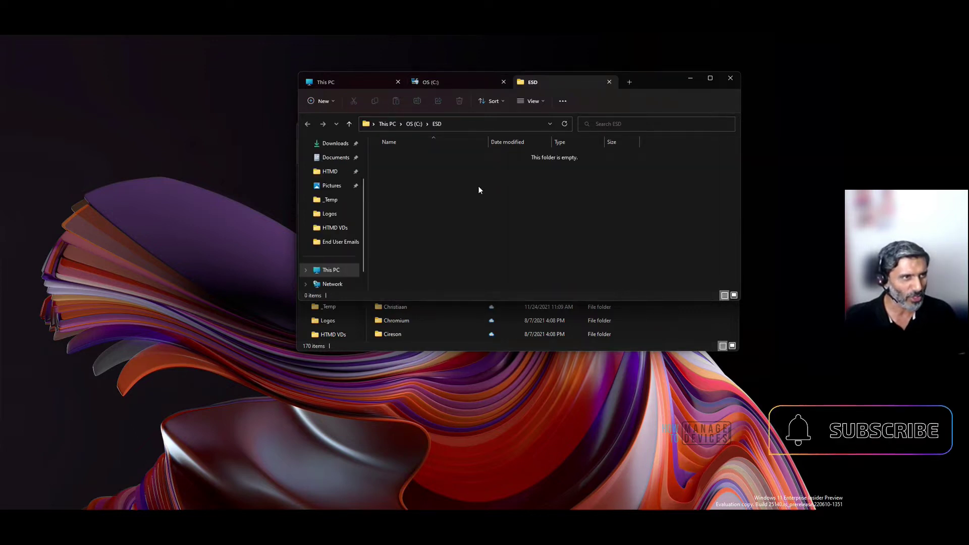
{"action": "left_click", "coordinate": [409, 124]}
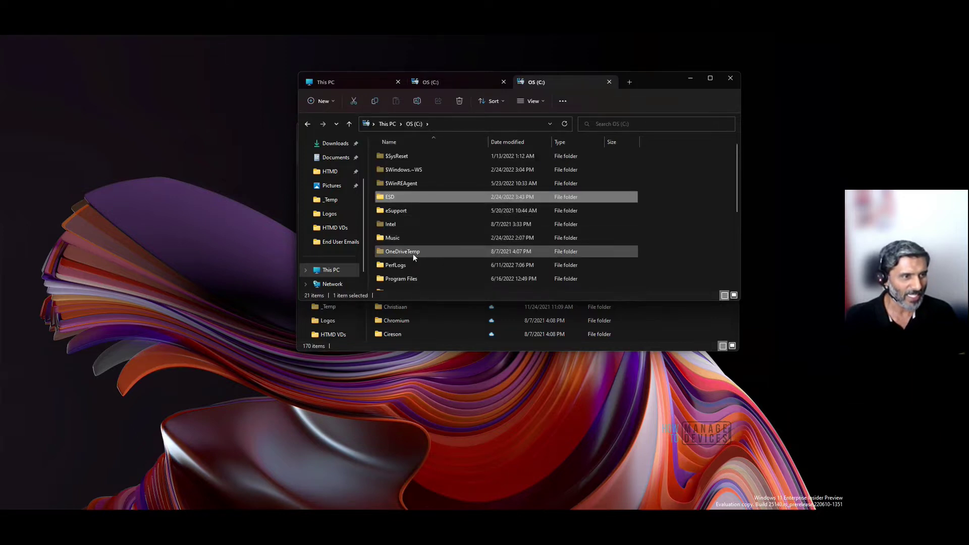
{"action": "scroll", "coordinate": [400, 203], "scroll_direction": "down", "scroll_amount": 4}
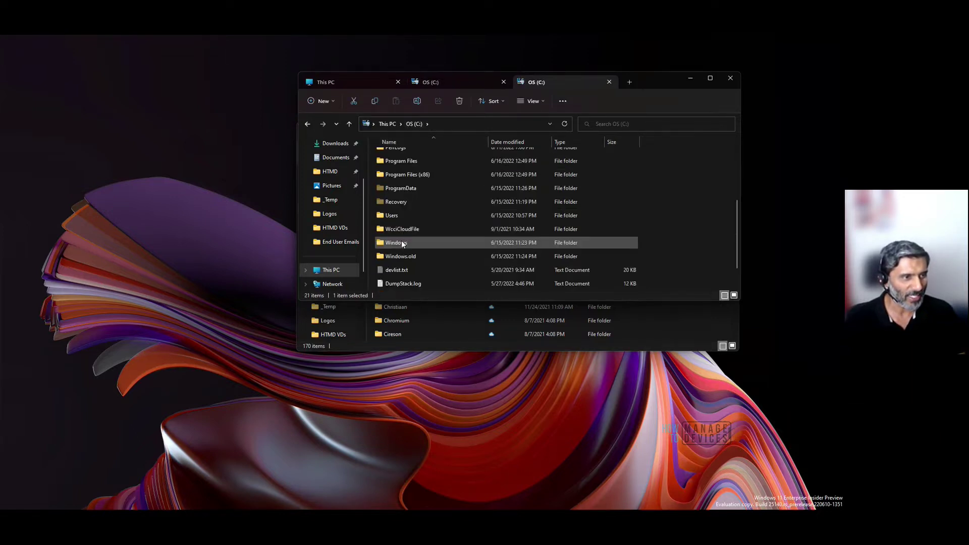
{"action": "double_click", "coordinate": [401, 240]}
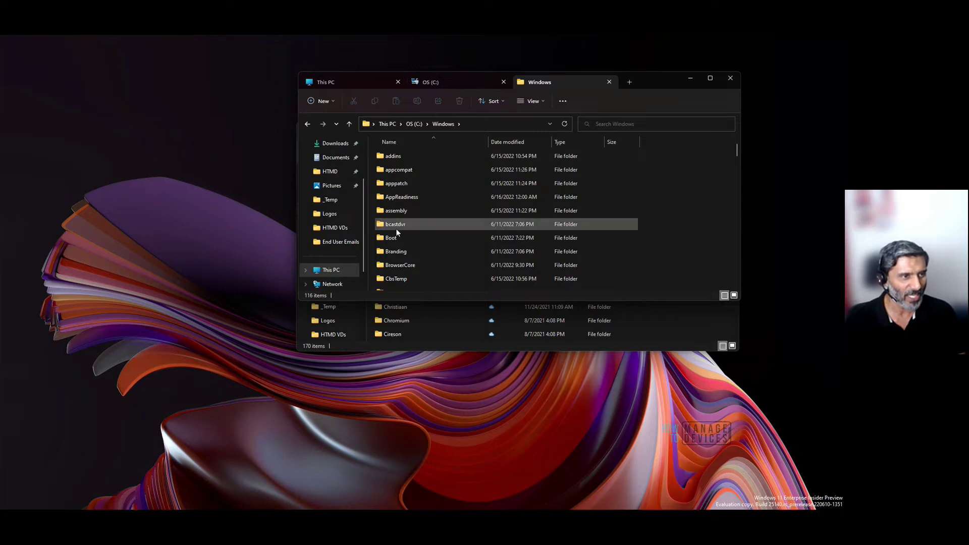
{"action": "key", "text": "u"}
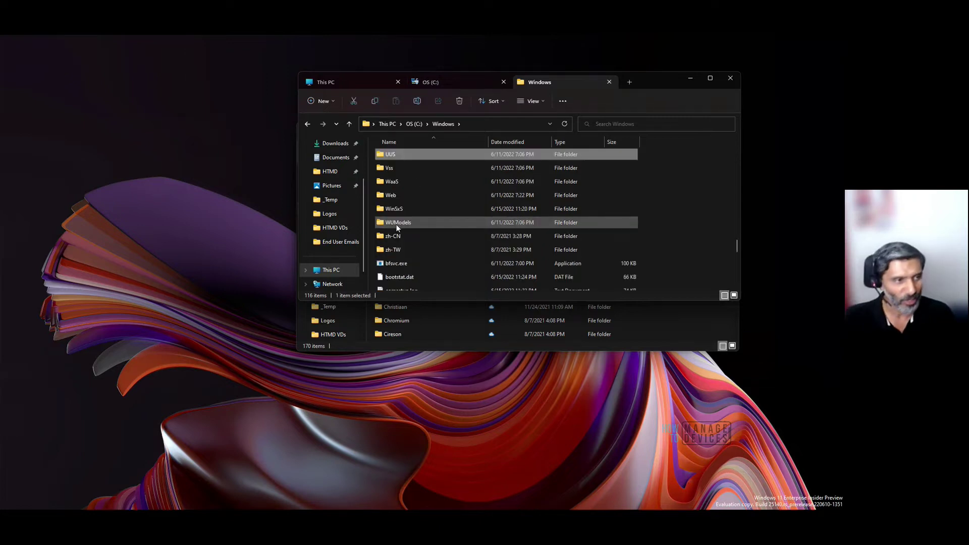
{"action": "middle_click", "coordinate": [389, 152]}
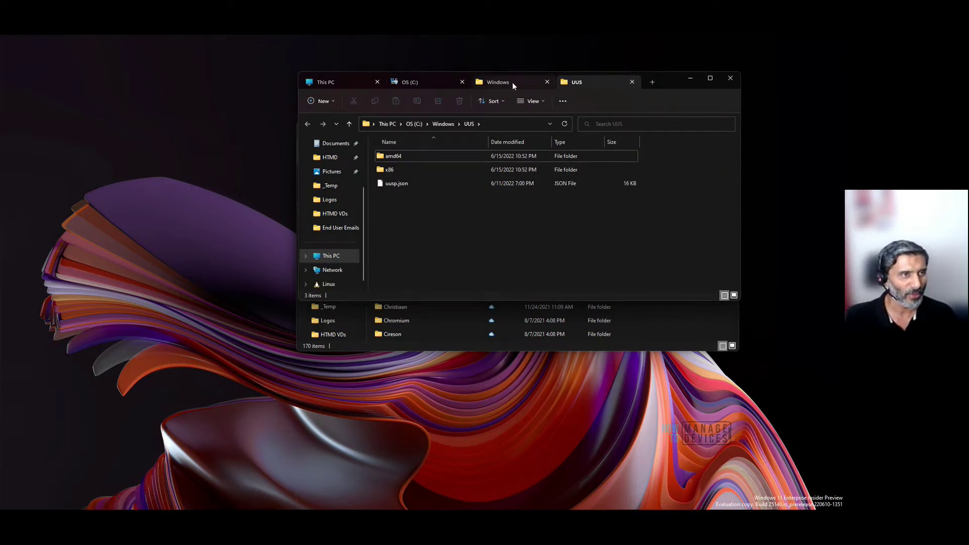
Step: Cycle through the This PC, OS (C:), Windows and UUS tabs, ending on This PC
{"action": "left_click", "coordinate": [337, 81]}
{"action": "left_click", "coordinate": [432, 84]}
{"action": "left_click", "coordinate": [486, 81]}
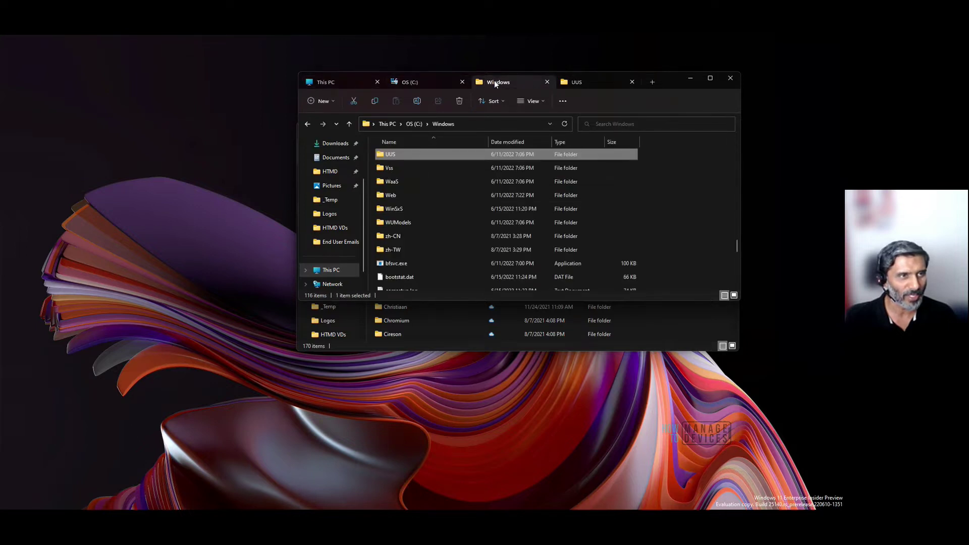
{"action": "left_click", "coordinate": [580, 83]}
{"action": "left_click", "coordinate": [523, 82]}
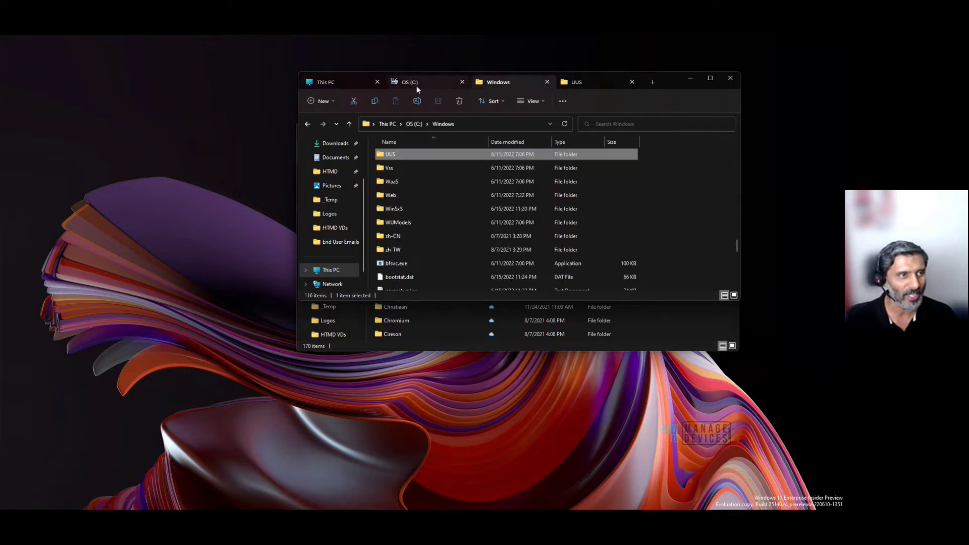
{"action": "left_click", "coordinate": [403, 84]}
{"action": "left_click", "coordinate": [336, 83]}
{"action": "left_click", "coordinate": [580, 82]}
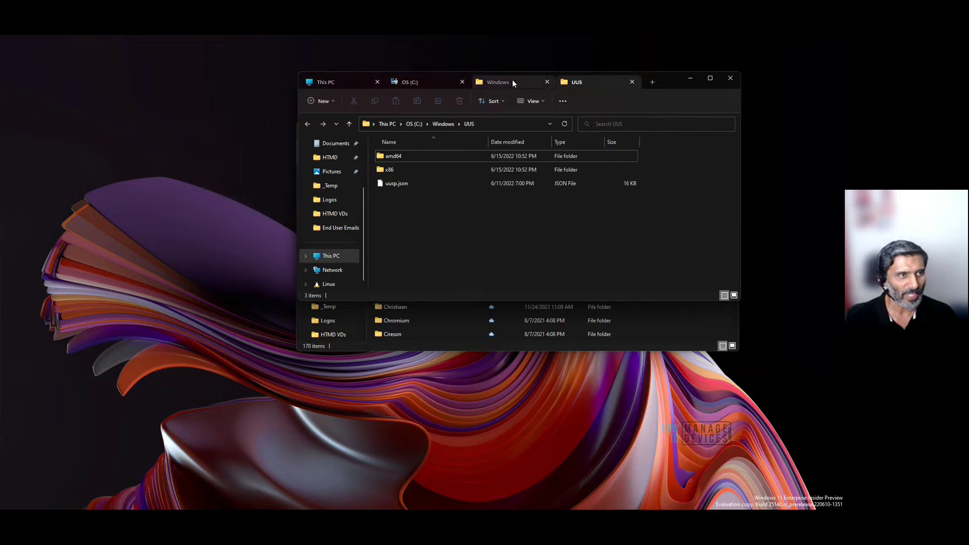
{"action": "left_click", "coordinate": [509, 81]}
{"action": "left_click", "coordinate": [423, 80]}
{"action": "left_click", "coordinate": [343, 80]}
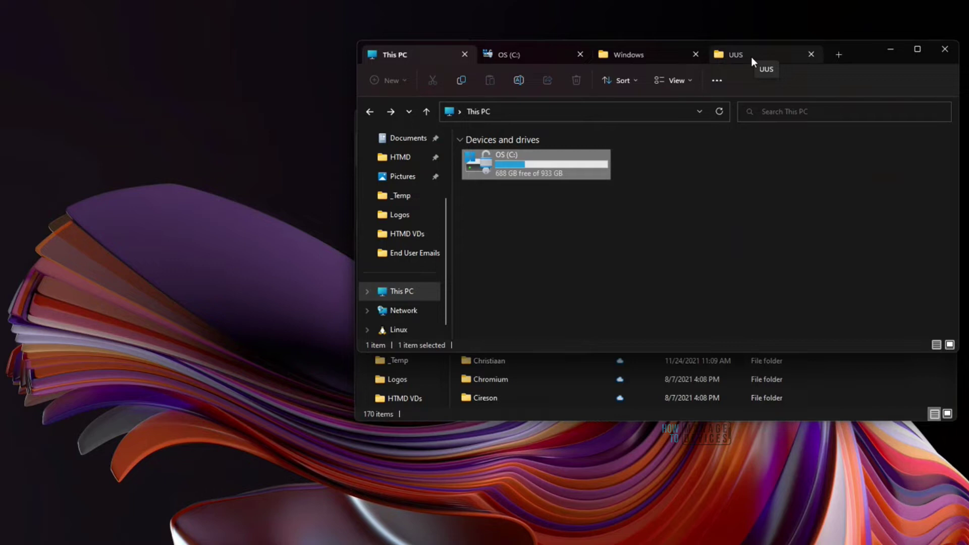
Step: Try dragging the UUS tab onto the desktop, then move the This PC window down-right to uncover Pictures
{"action": "mouse_move", "coordinate": [753, 56]}
{"action": "left_mouse_down"}
{"action": "mouse_move", "coordinate": [273, 163]}
{"action": "mouse_move", "coordinate": [219, 163]}
{"action": "left_mouse_up"}
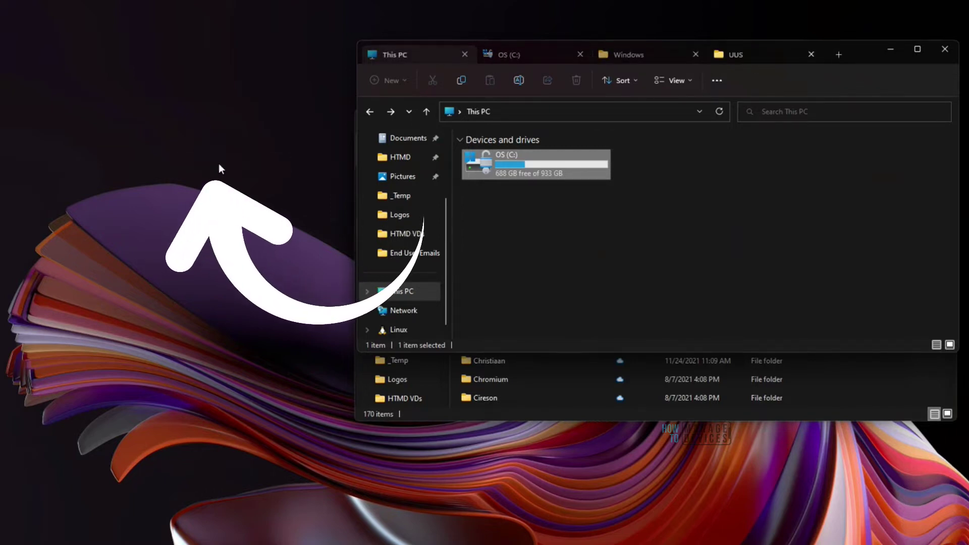
{"action": "left_click_drag", "start_coordinate": [753, 56], "coordinate": [119, 160]}
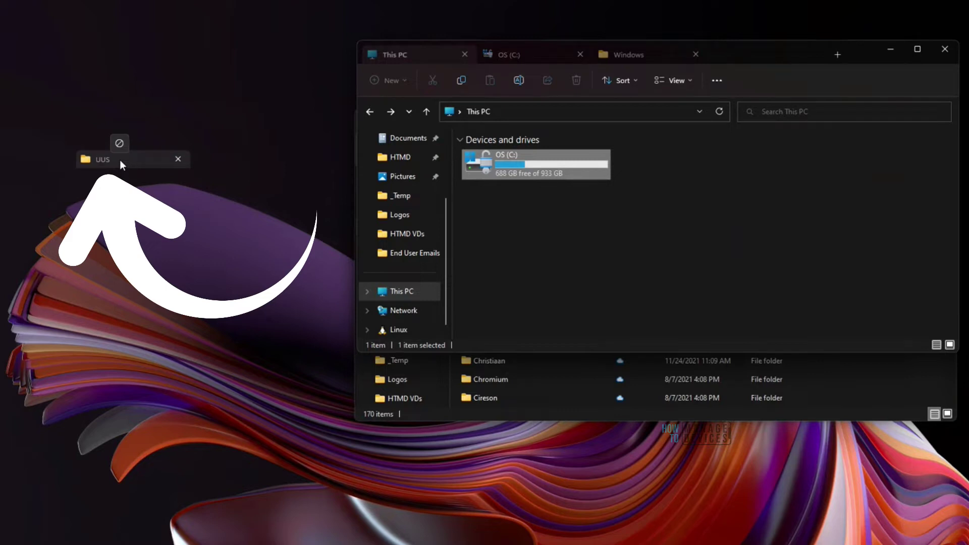
{"action": "left_click_drag", "start_coordinate": [119, 159], "coordinate": [120, 159]}
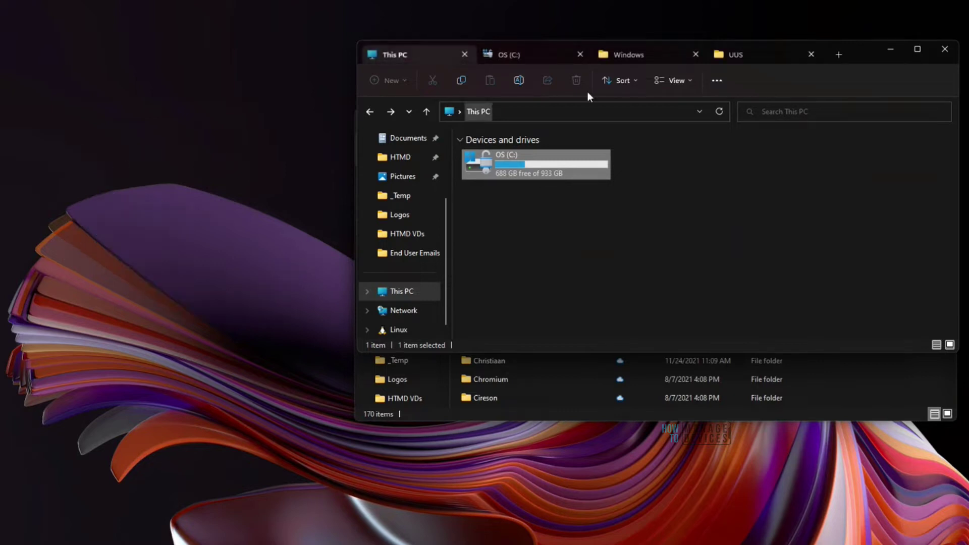
{"action": "left_click_drag", "start_coordinate": [738, 51], "coordinate": [71, 147]}
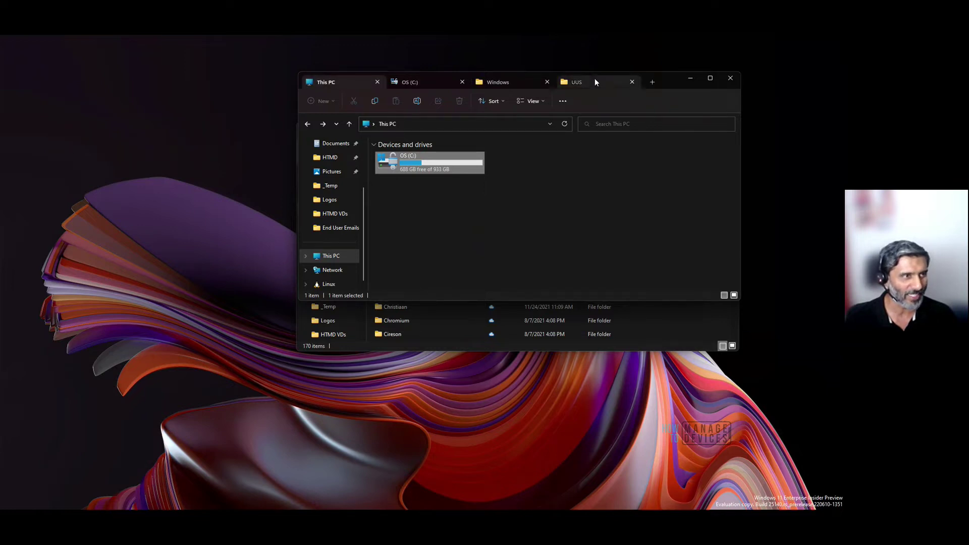
{"action": "left_click_drag", "start_coordinate": [597, 79], "coordinate": [113, 138]}
{"action": "left_click_drag", "start_coordinate": [589, 81], "coordinate": [180, 137]}
{"action": "left_click_drag", "start_coordinate": [526, 80], "coordinate": [152, 156]}
{"action": "left_click_drag", "start_coordinate": [669, 81], "coordinate": [686, 196]}
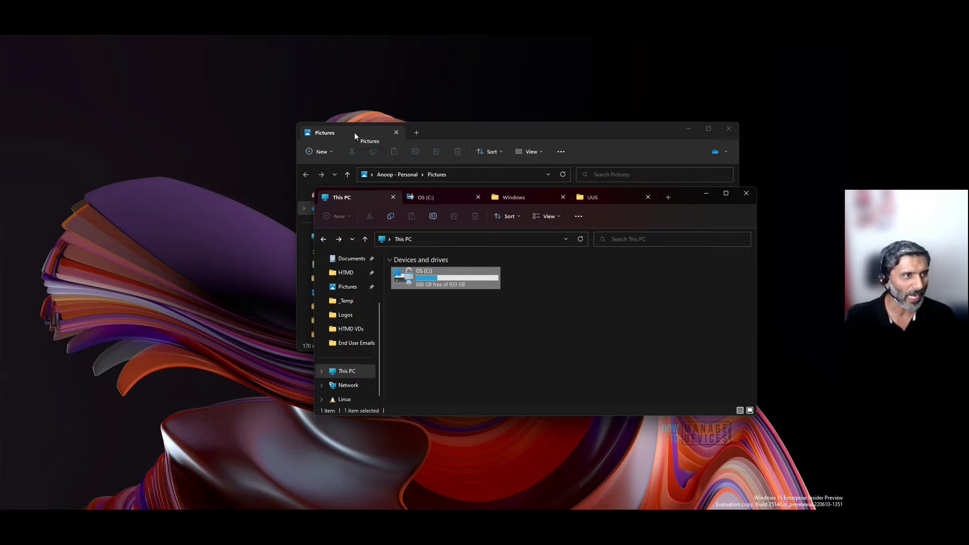
{"action": "left_click_drag", "start_coordinate": [354, 133], "coordinate": [656, 383]}
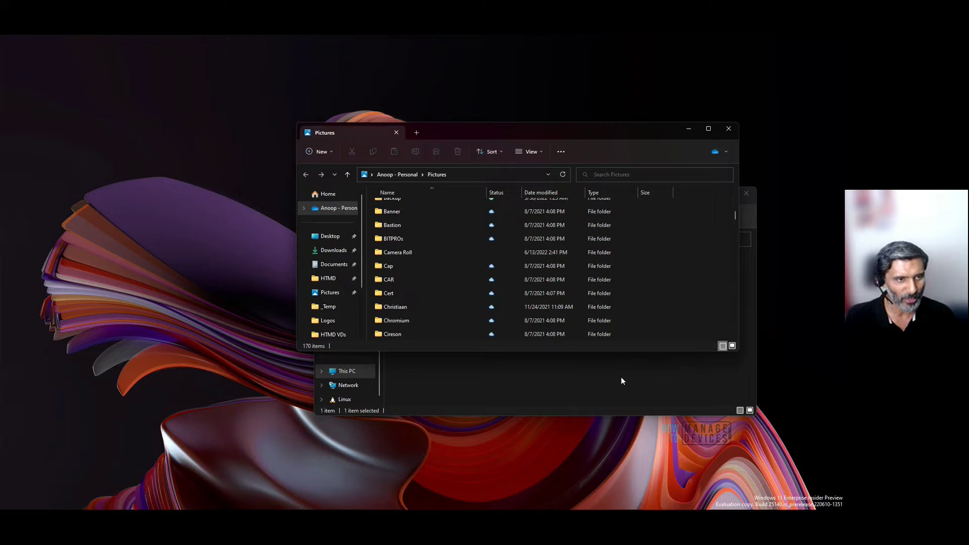
Step: Move This PC right and Pictures left, narrowing Pictures so the windows sit side by side
{"action": "left_click", "coordinate": [570, 381]}
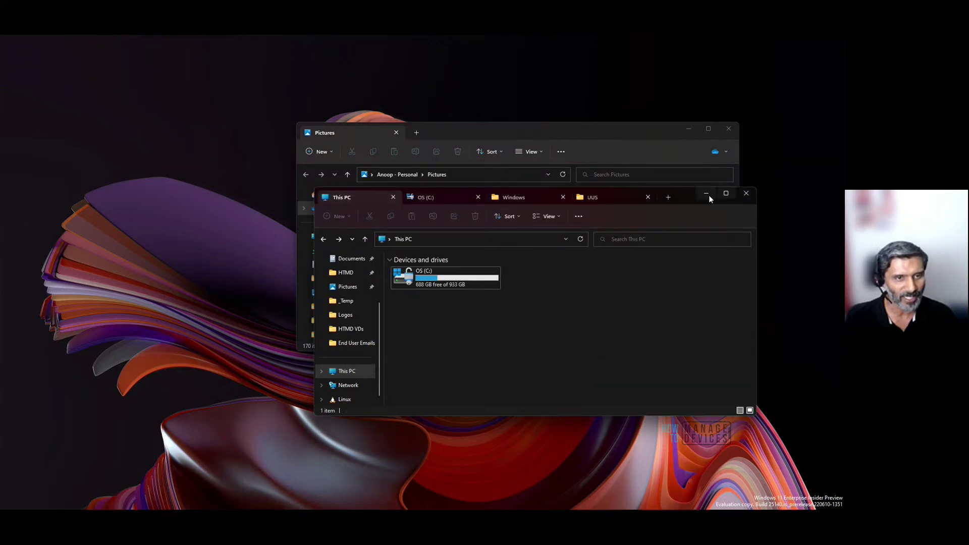
{"action": "left_click_drag", "start_coordinate": [709, 195], "coordinate": [787, 197]}
{"action": "left_click_drag", "start_coordinate": [622, 130], "coordinate": [425, 119]}
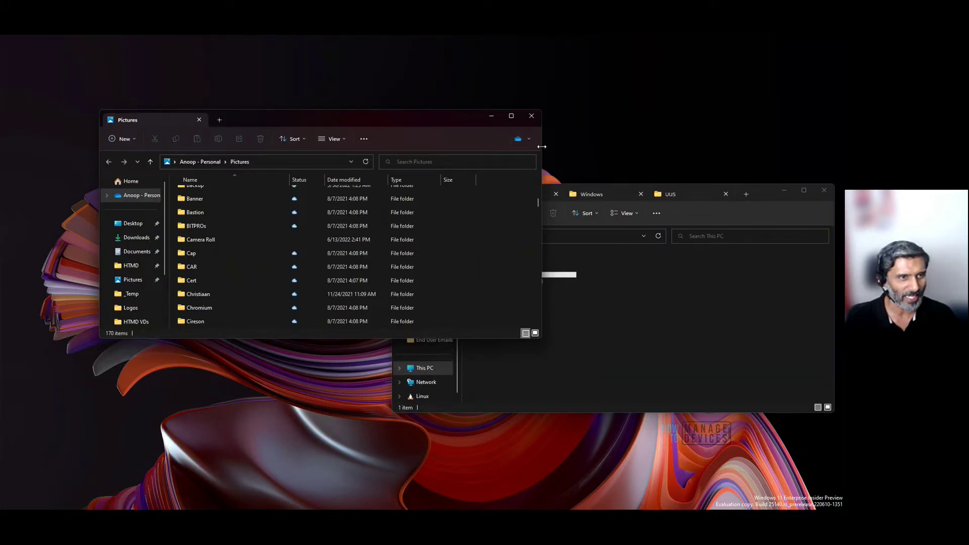
{"action": "left_click_drag", "start_coordinate": [542, 147], "coordinate": [342, 146]}
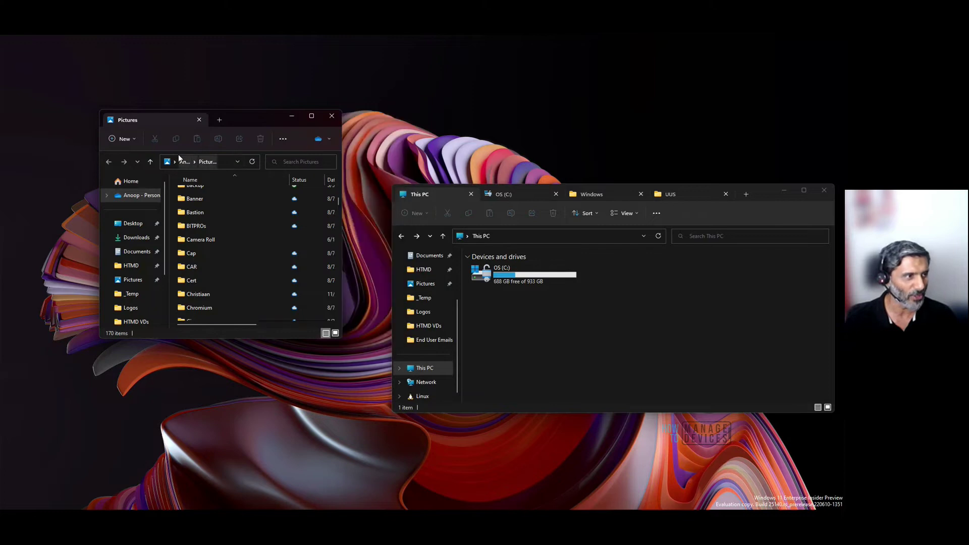
{"action": "scroll", "coordinate": [241, 225], "scroll_direction": "down", "scroll_amount": 3}
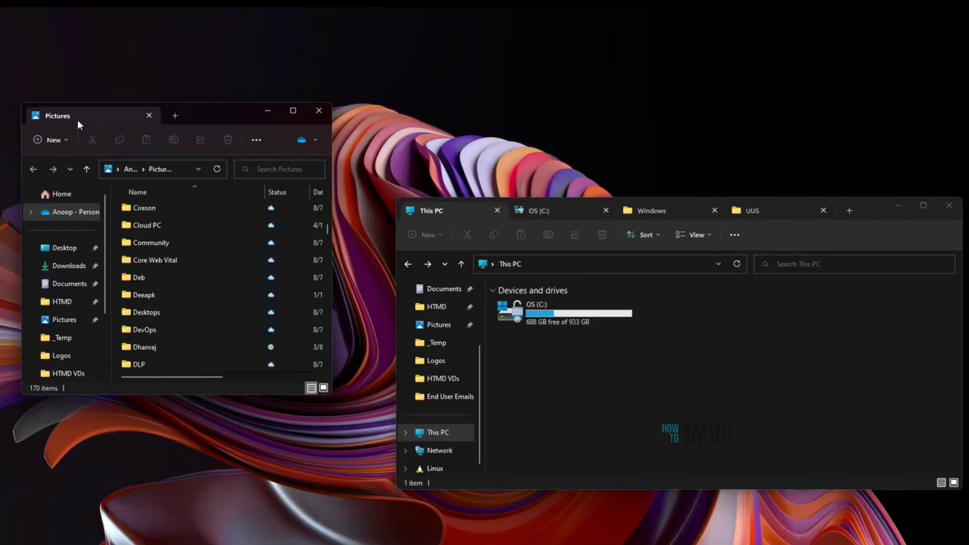
{"action": "left_click_drag", "start_coordinate": [141, 121], "coordinate": [814, 173]}
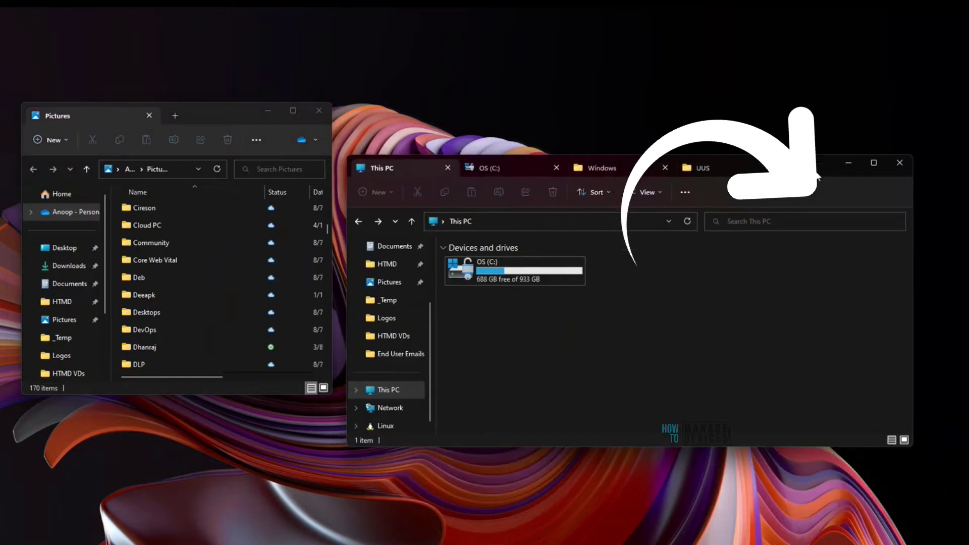
Step: Switch between the Windows and OS (C:) tabs, ending on the Windows folder tab
{"action": "left_click", "coordinate": [613, 162]}
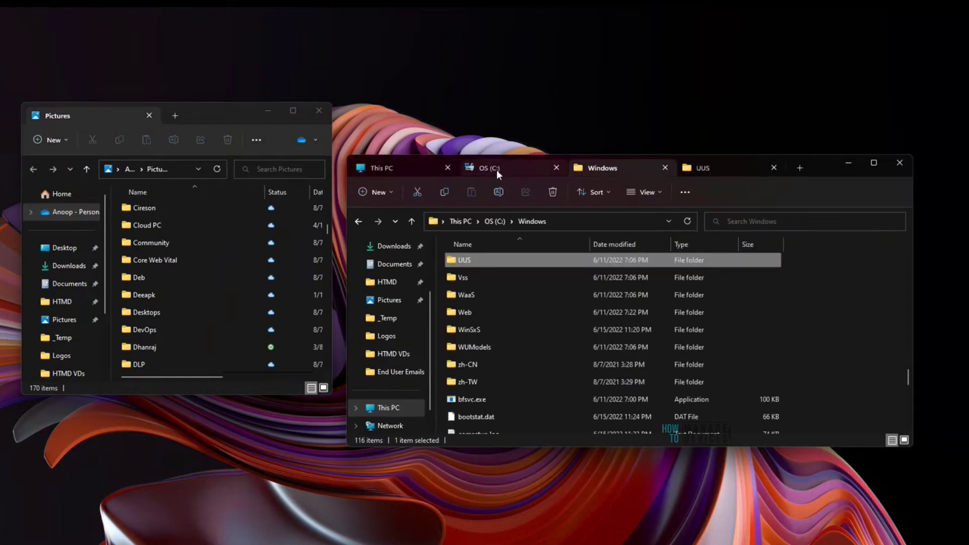
{"action": "left_click", "coordinate": [497, 169]}
{"action": "left_click", "coordinate": [616, 168]}
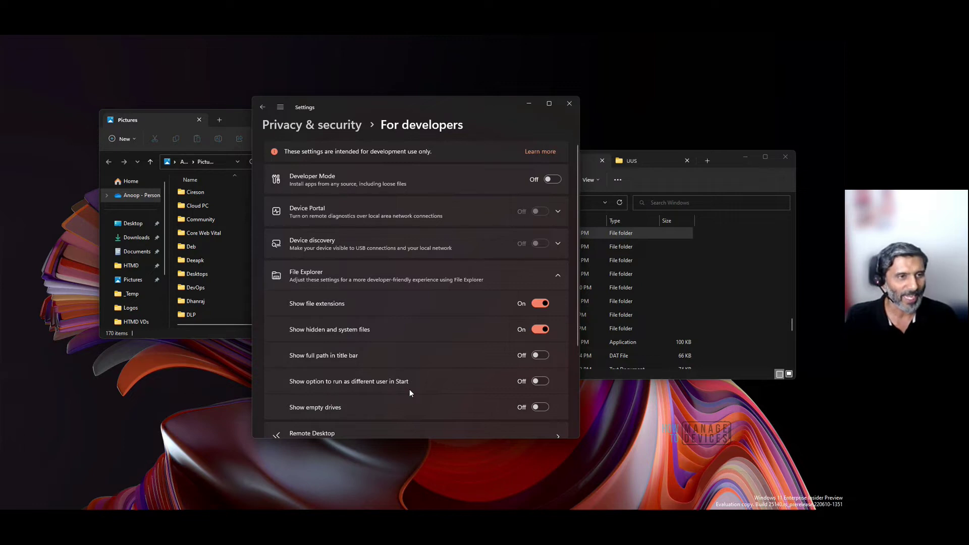
Step: Minimize and restore the For developers settings, then bring the Pictures window to the front
{"action": "left_click", "coordinate": [528, 104]}
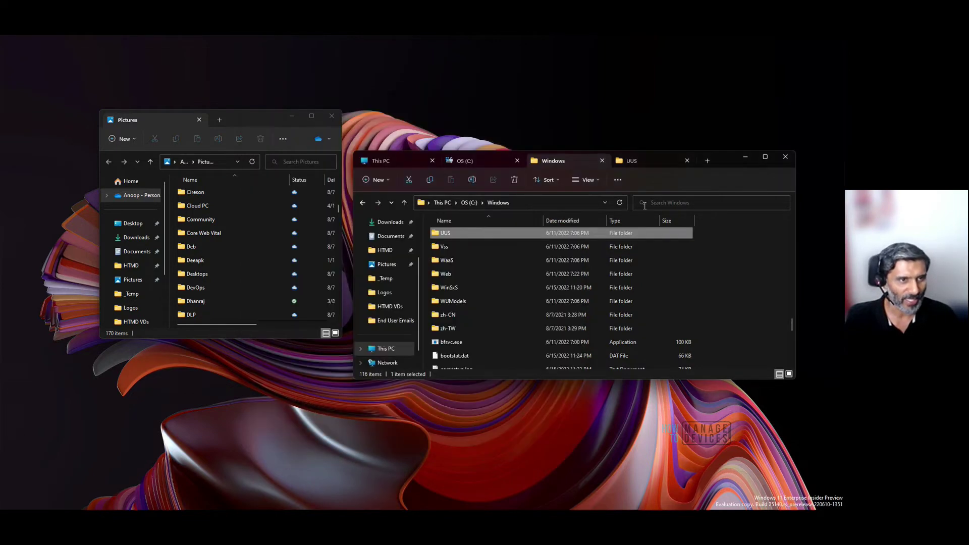
{"action": "key", "text": "alt+Tab"}
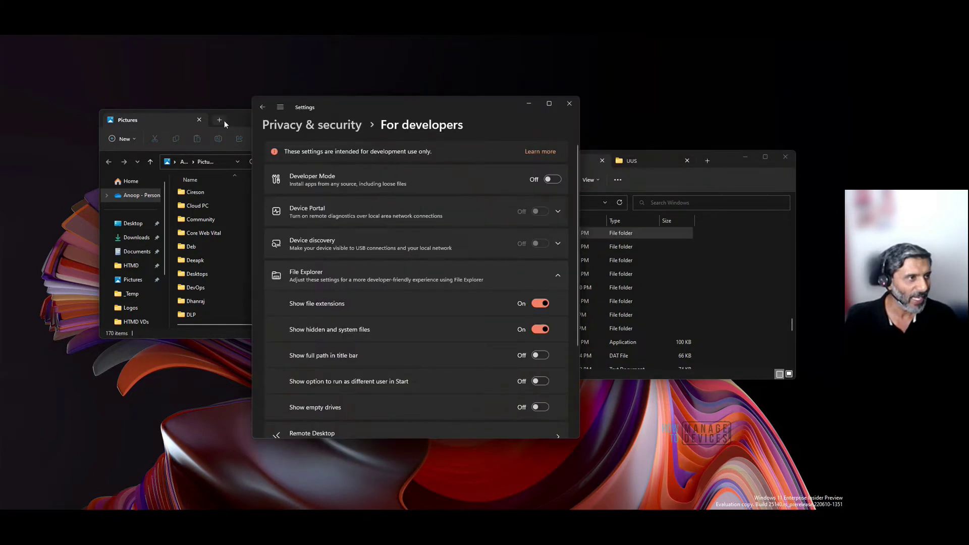
{"action": "left_click", "coordinate": [229, 121]}
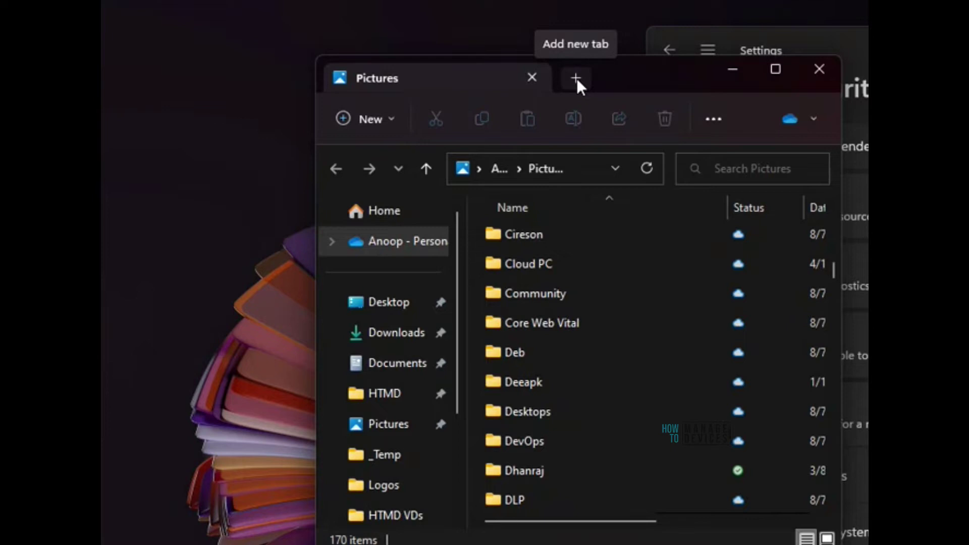
Step: Add several new Home tabs to the Pictures window, then maximize it to show the full tab row
{"action": "left_click", "coordinate": [577, 77]}
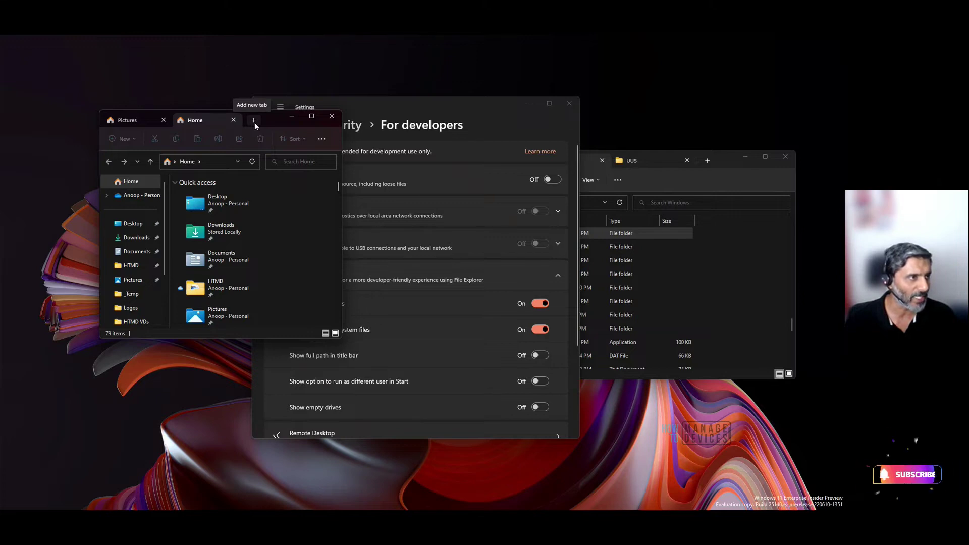
{"action": "left_click", "coordinate": [254, 121]}
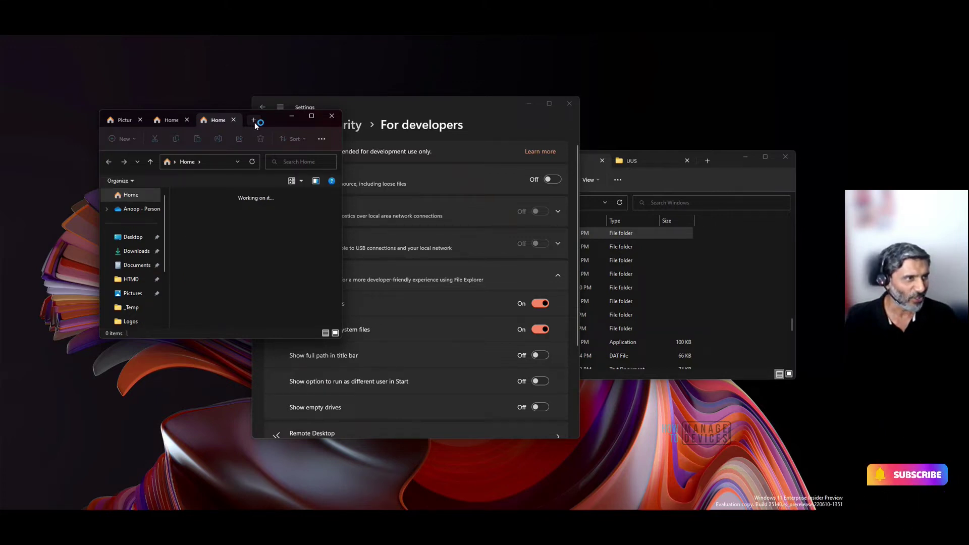
{"action": "left_click", "coordinate": [253, 120]}
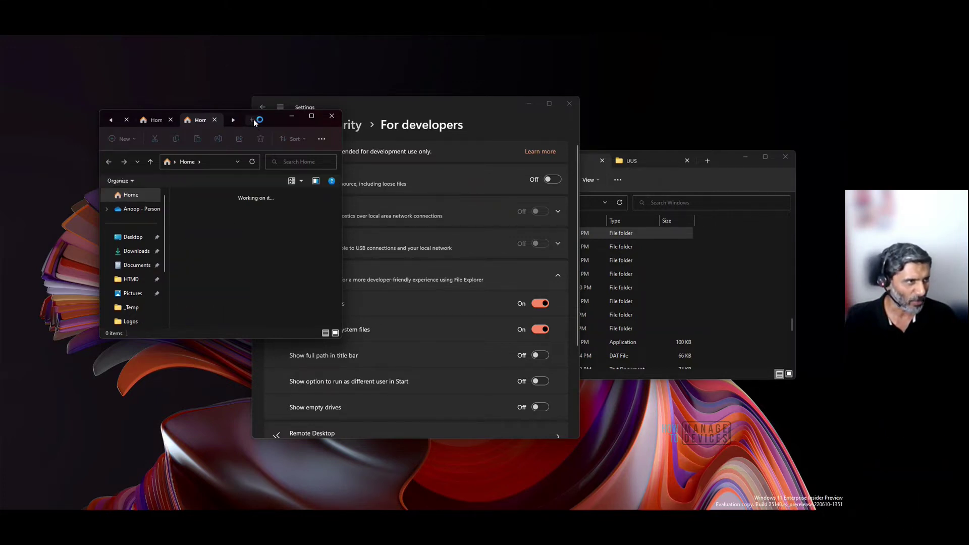
{"action": "left_click", "coordinate": [253, 119]}
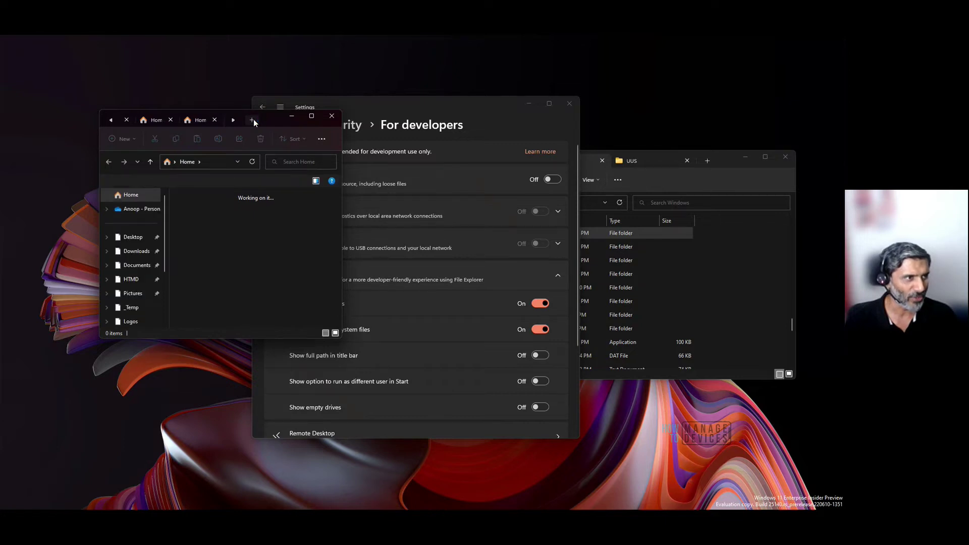
{"action": "left_click", "coordinate": [253, 120]}
{"action": "left_click", "coordinate": [312, 115]}
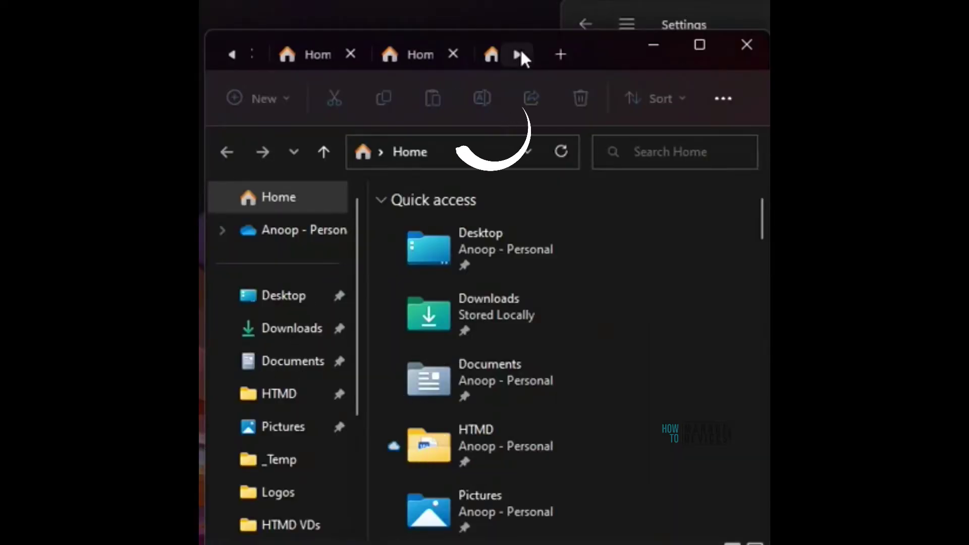
Step: Scroll the tab row left until the first tab, Pictures, comes into view
{"action": "left_click", "coordinate": [520, 53]}
{"action": "left_click", "coordinate": [233, 54]}
{"action": "left_click", "coordinate": [358, 161]}
{"action": "left_click", "coordinate": [357, 162]}
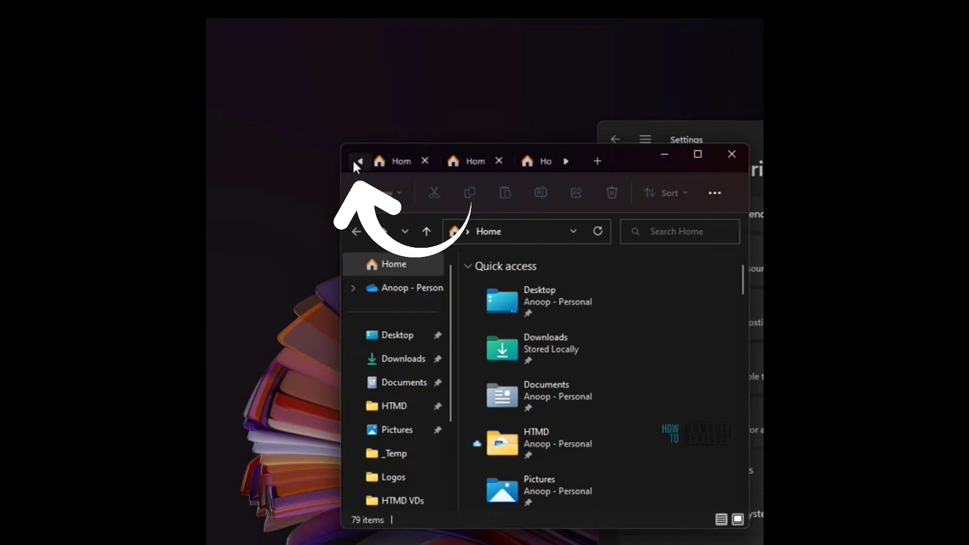
{"action": "left_click", "coordinate": [357, 162]}
{"action": "left_click", "coordinate": [357, 161]}
{"action": "left_click", "coordinate": [357, 162]}
{"action": "left_click", "coordinate": [357, 161]}
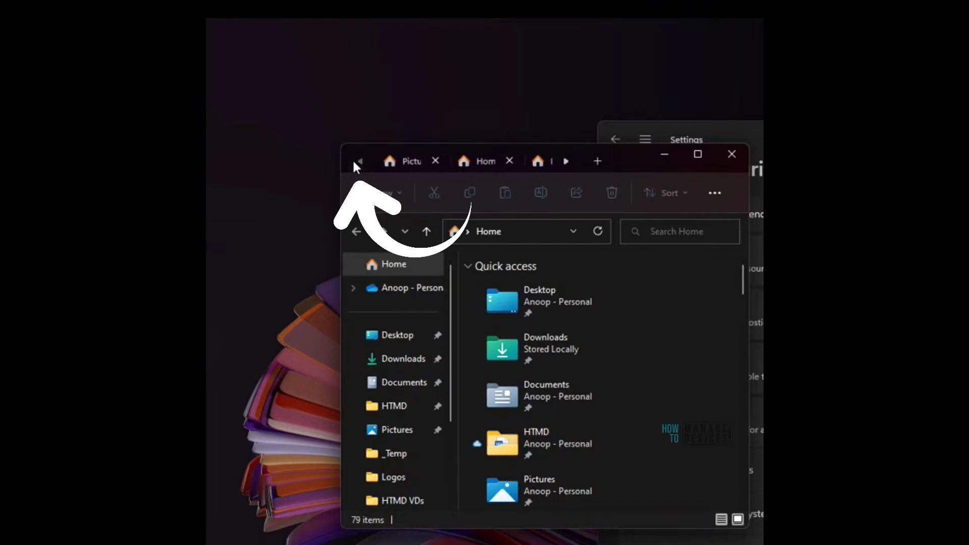
Step: Scroll the tab row right toward the last Home tabs
{"action": "left_click", "coordinate": [565, 161]}
{"action": "left_click", "coordinate": [565, 161]}
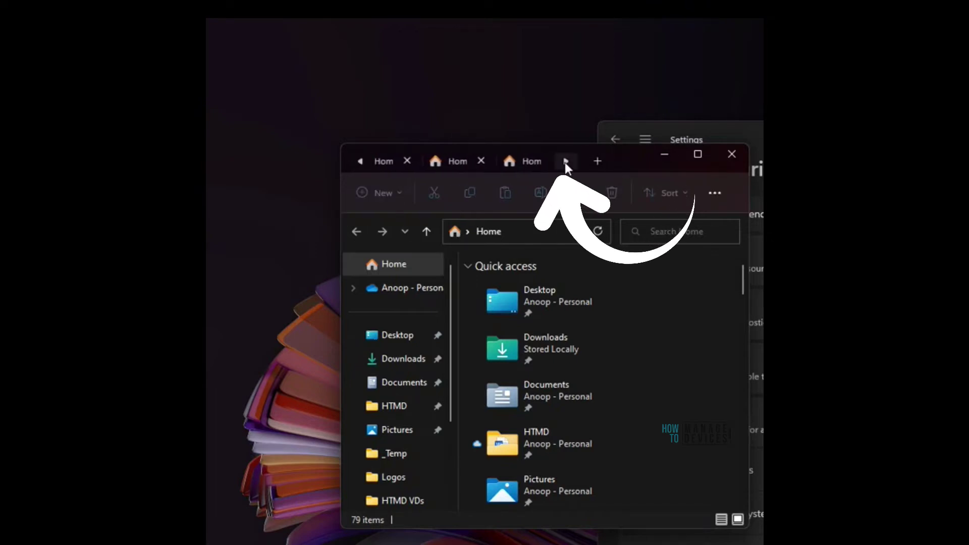
{"action": "left_click", "coordinate": [566, 161]}
{"action": "left_click", "coordinate": [565, 161]}
{"action": "left_click", "coordinate": [566, 161]}
{"action": "left_click", "coordinate": [566, 161]}
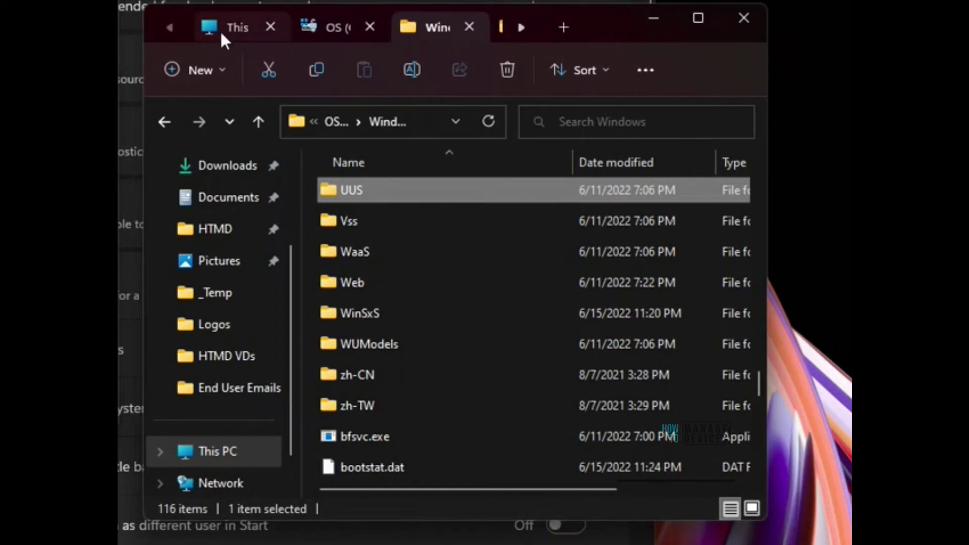
{"action": "left_click", "coordinate": [323, 28]}
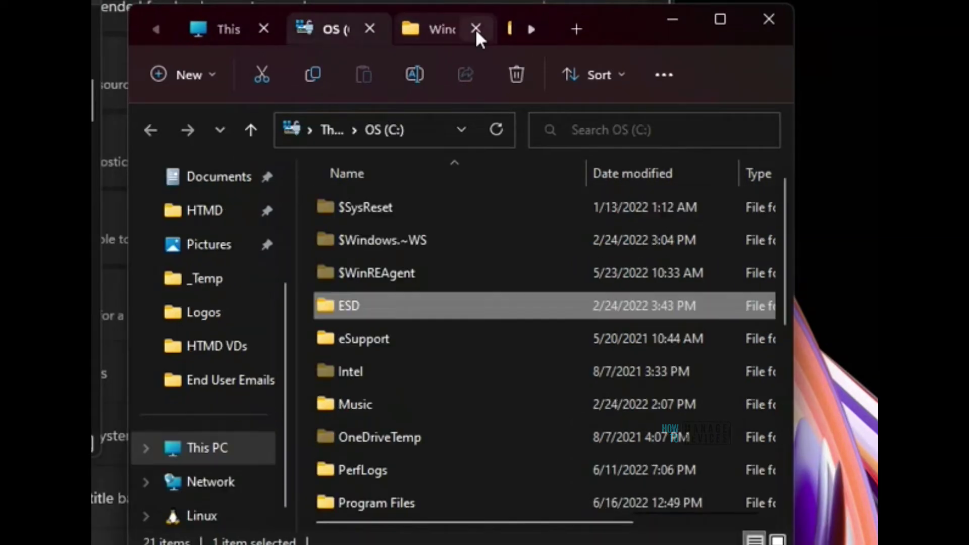
{"action": "left_click", "coordinate": [522, 29]}
{"action": "left_click", "coordinate": [437, 29]}
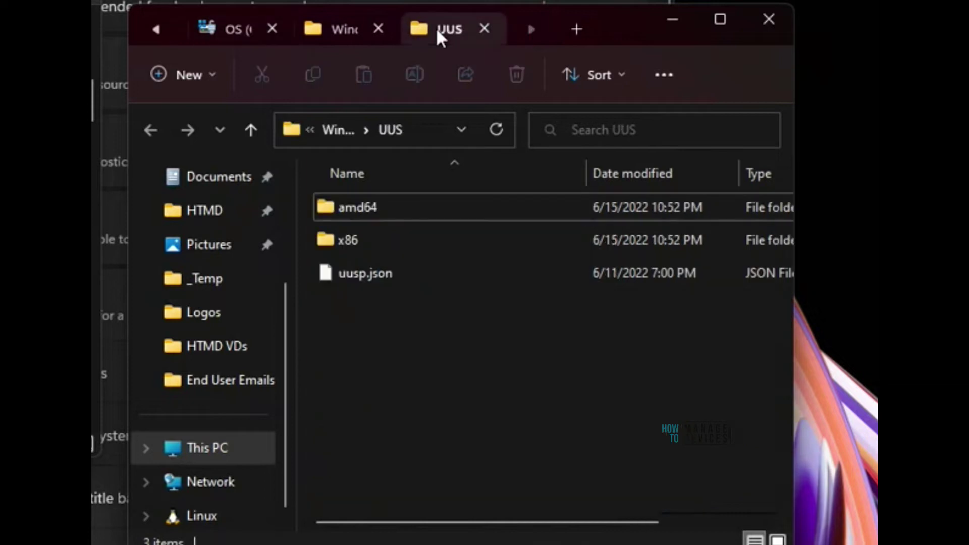
{"action": "left_click", "coordinate": [344, 29]}
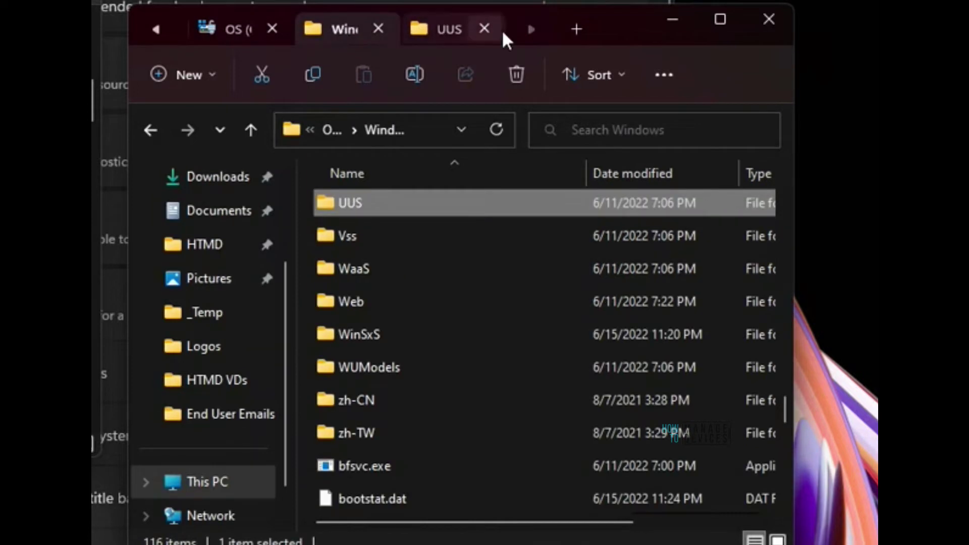
{"action": "left_click", "coordinate": [151, 35]}
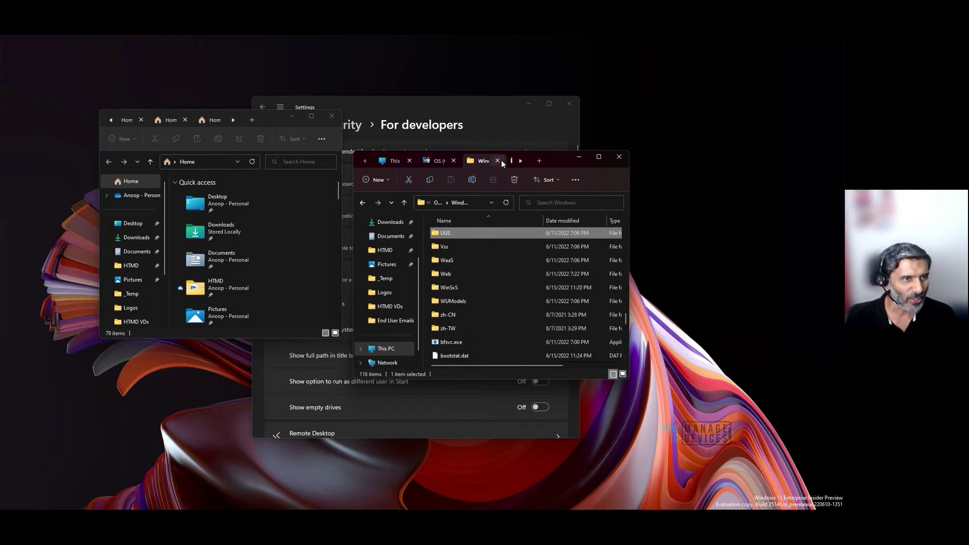
{"action": "left_click", "coordinate": [519, 159]}
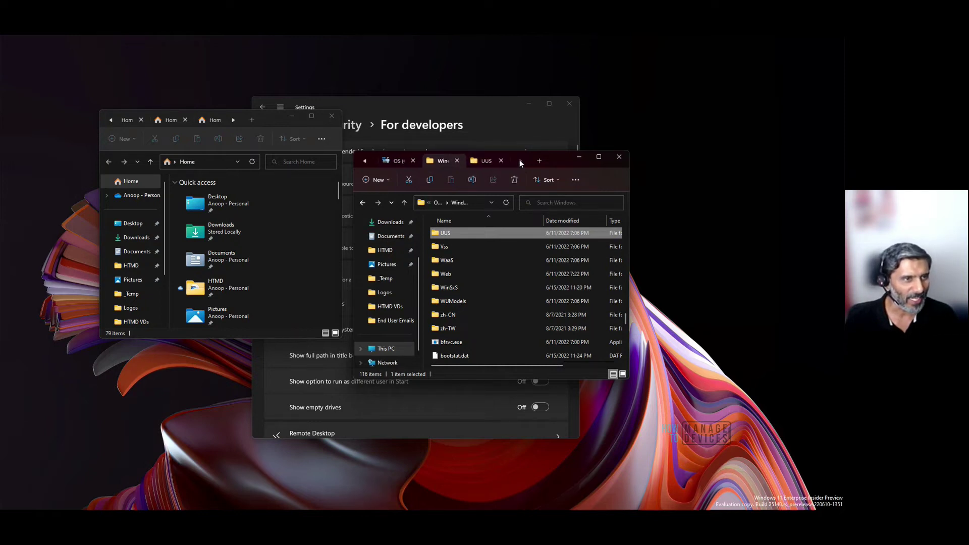
{"action": "left_click", "coordinate": [367, 165]}
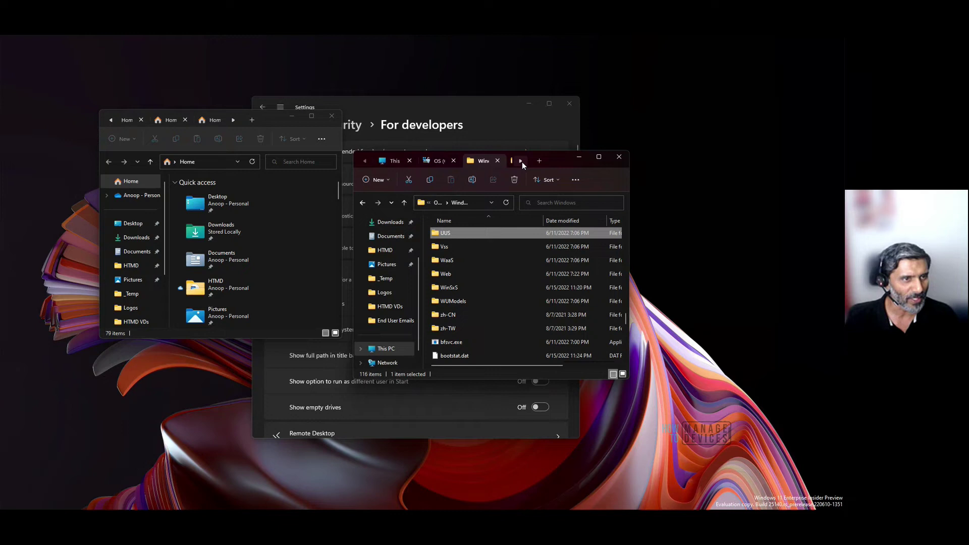
{"action": "left_click", "coordinate": [520, 159]}
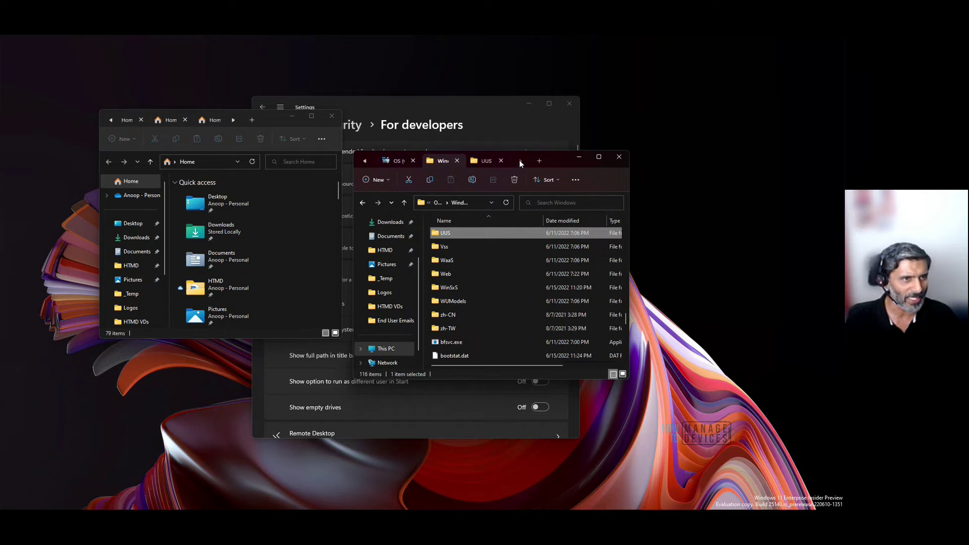
{"action": "left_click", "coordinate": [365, 160]}
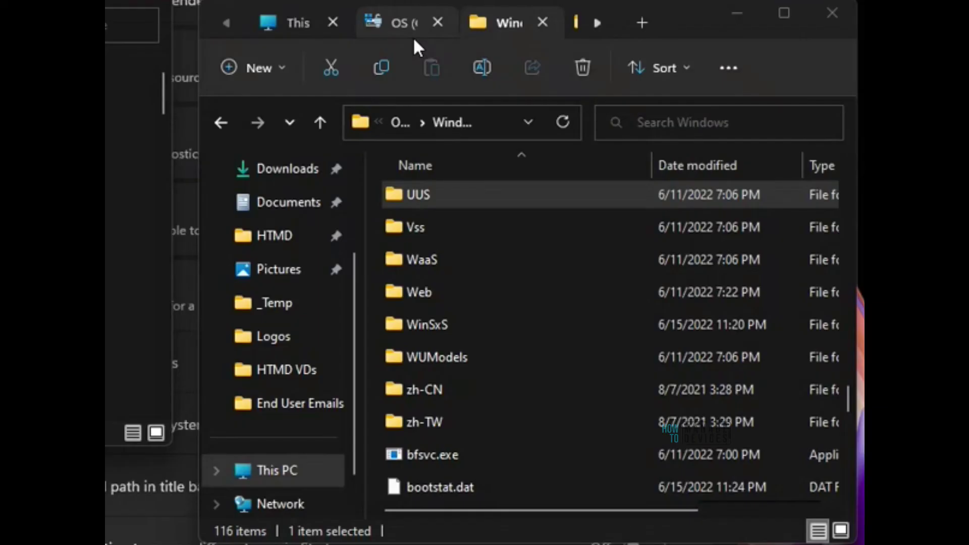
Step: Switch through the This PC, OS (C:) and Windows tabs, then reveal and open the UUS tab
{"action": "left_click", "coordinate": [415, 39]}
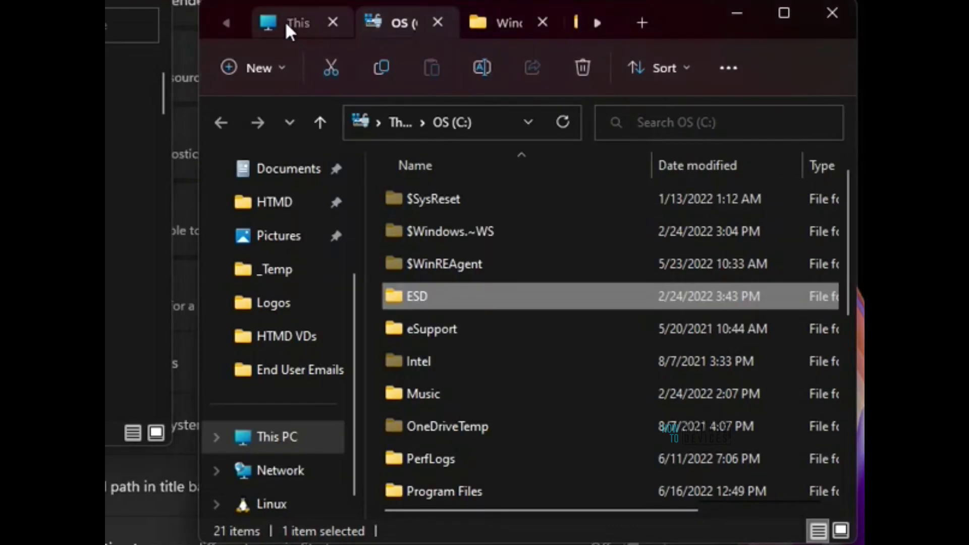
{"action": "left_click", "coordinate": [287, 23]}
{"action": "left_click", "coordinate": [399, 23]}
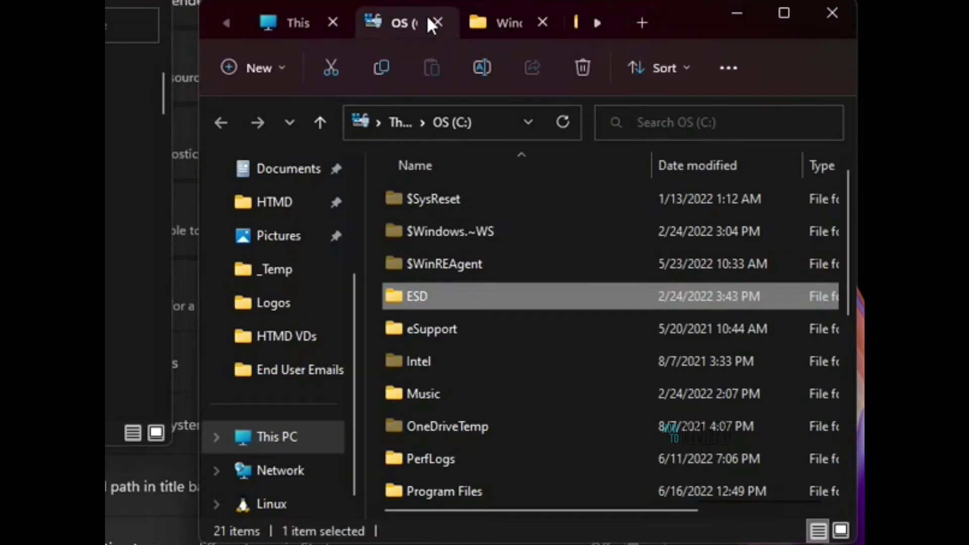
{"action": "left_click", "coordinate": [505, 22]}
{"action": "left_click", "coordinate": [604, 24]}
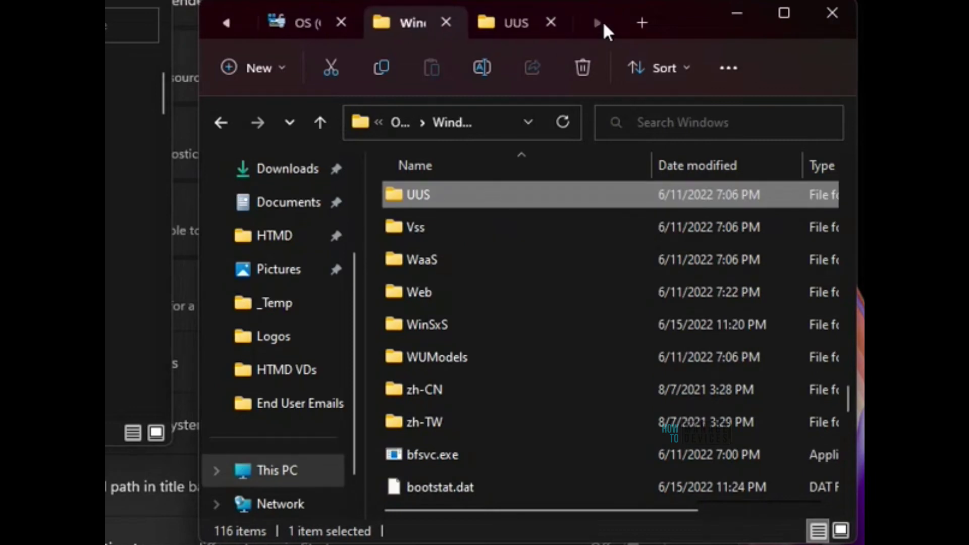
{"action": "left_click", "coordinate": [502, 34]}
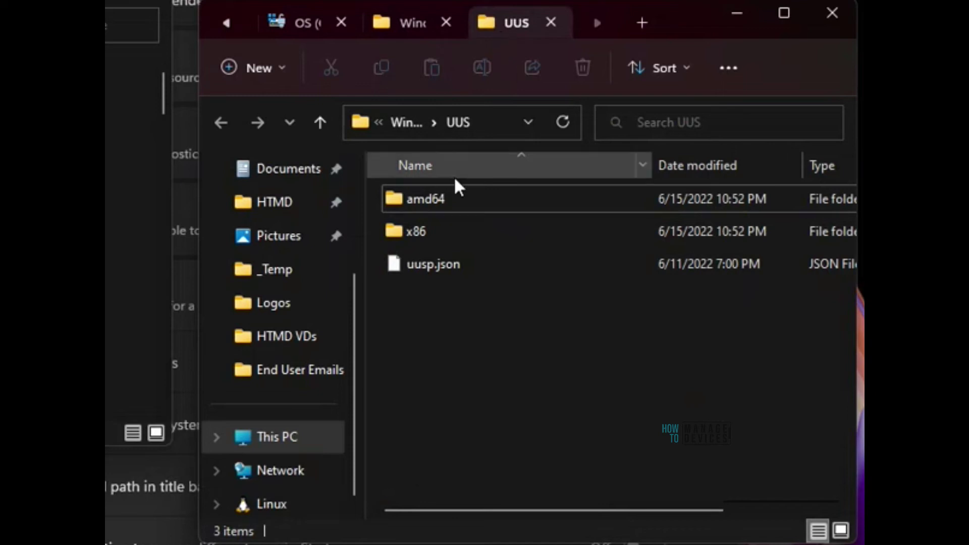
Step: Open amd64 and en-GB in new tabs, then open amd64 in another new tab
{"action": "right_click", "coordinate": [429, 200]}
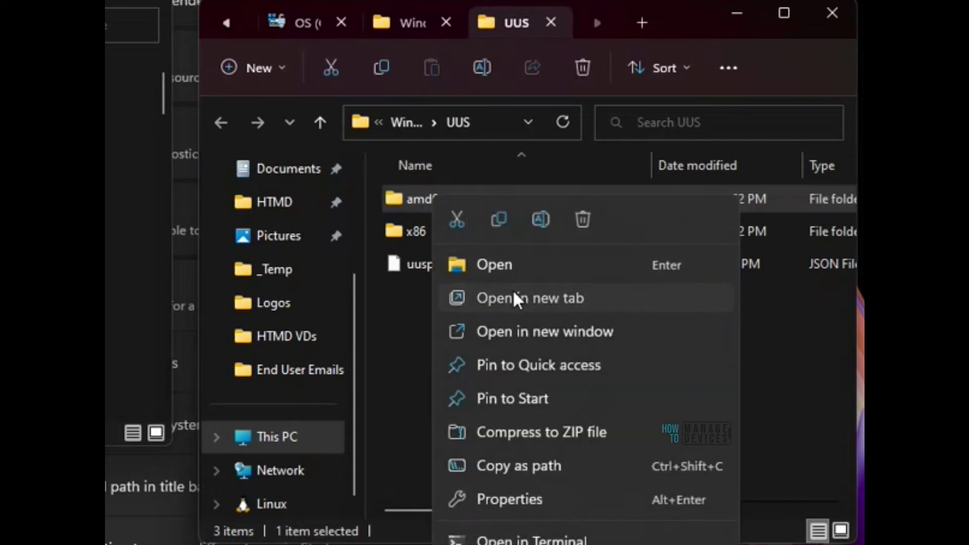
{"action": "left_click", "coordinate": [513, 295]}
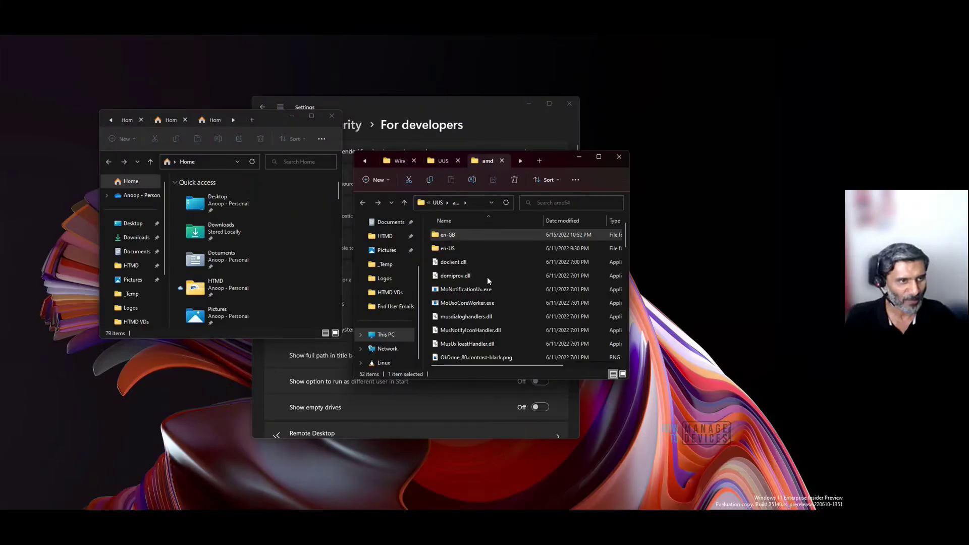
{"action": "middle_click", "coordinate": [424, 199]}
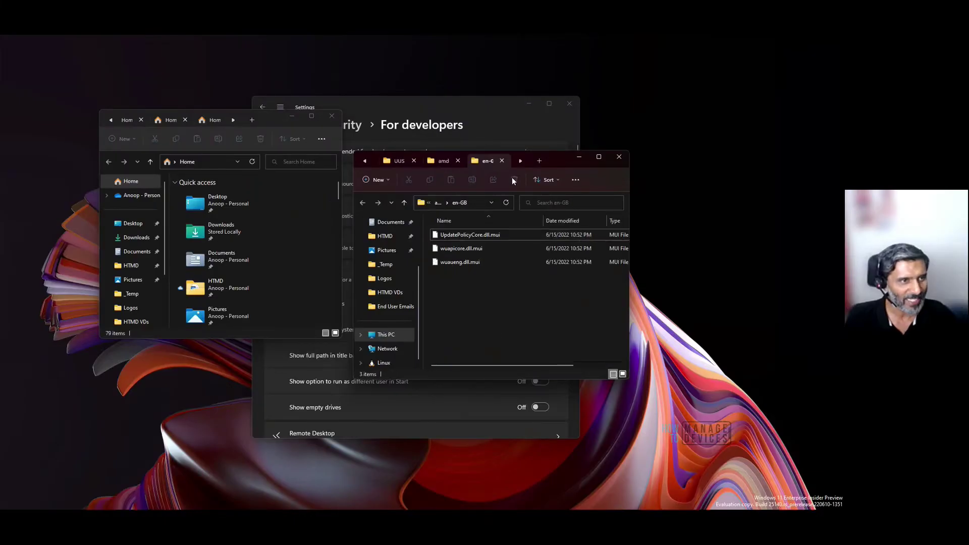
{"action": "left_click", "coordinate": [419, 162]}
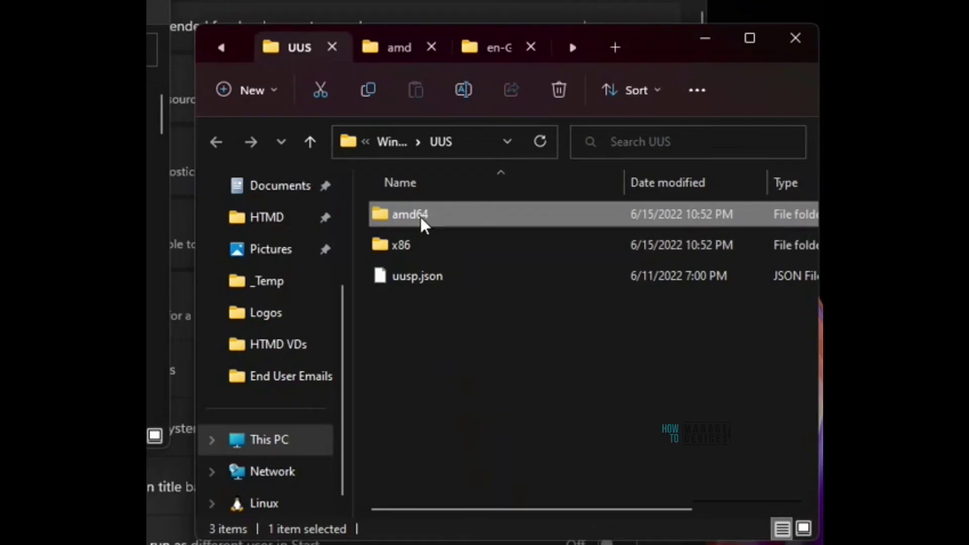
{"action": "right_click", "coordinate": [454, 236]}
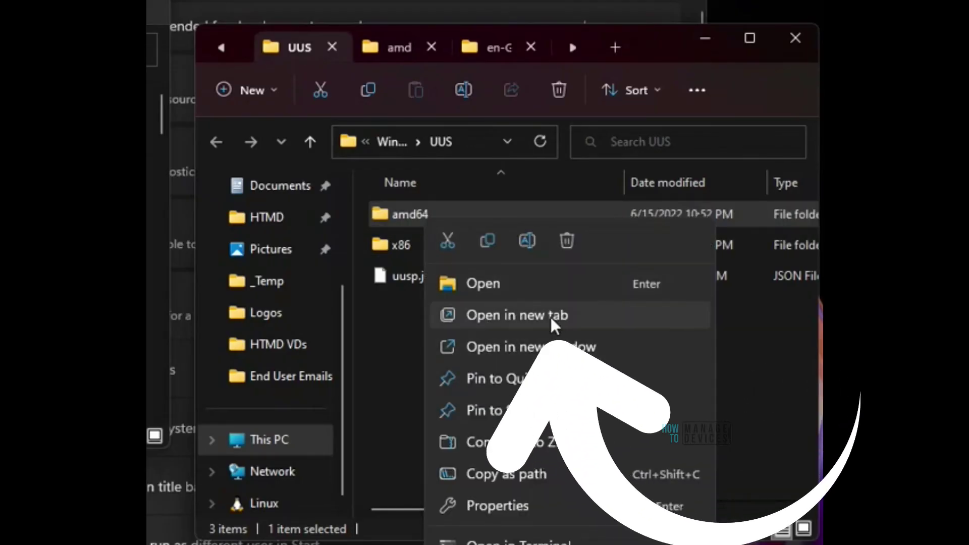
{"action": "left_click", "coordinate": [550, 316]}
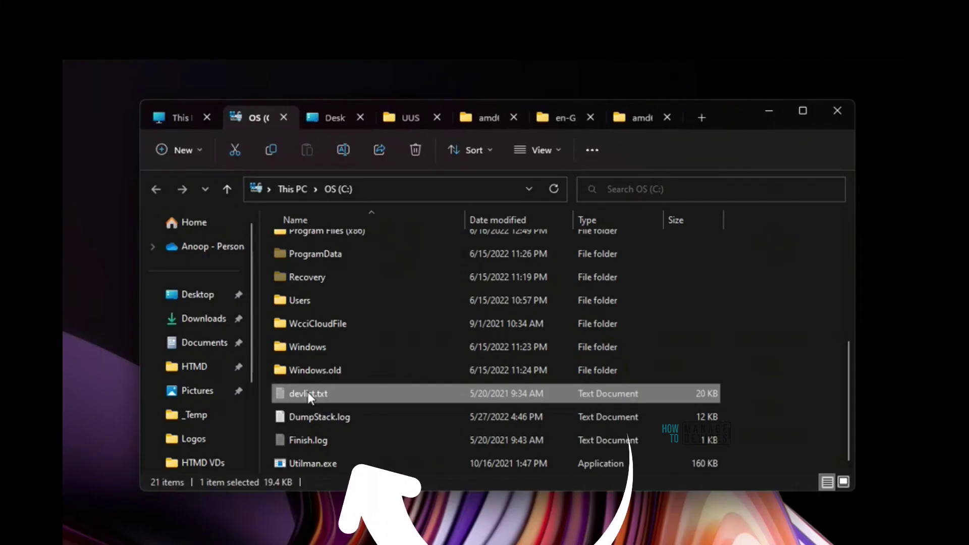
Step: Move devlist.txt from C: onto the Desktop tab with administrator approval, then return to OS (C:)
{"action": "mouse_move", "coordinate": [308, 392]}
{"action": "left_mouse_down"}
{"action": "mouse_move", "coordinate": [307, 128]}
{"action": "mouse_move", "coordinate": [348, 117]}
{"action": "mouse_move", "coordinate": [379, 256]}
{"action": "mouse_move", "coordinate": [363, 432]}
{"action": "left_mouse_up"}
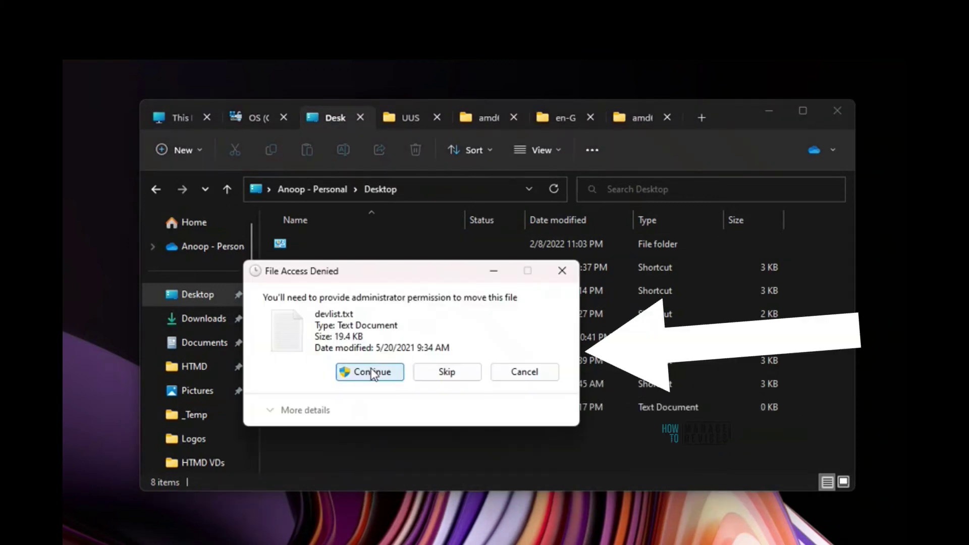
{"action": "left_click", "coordinate": [373, 372]}
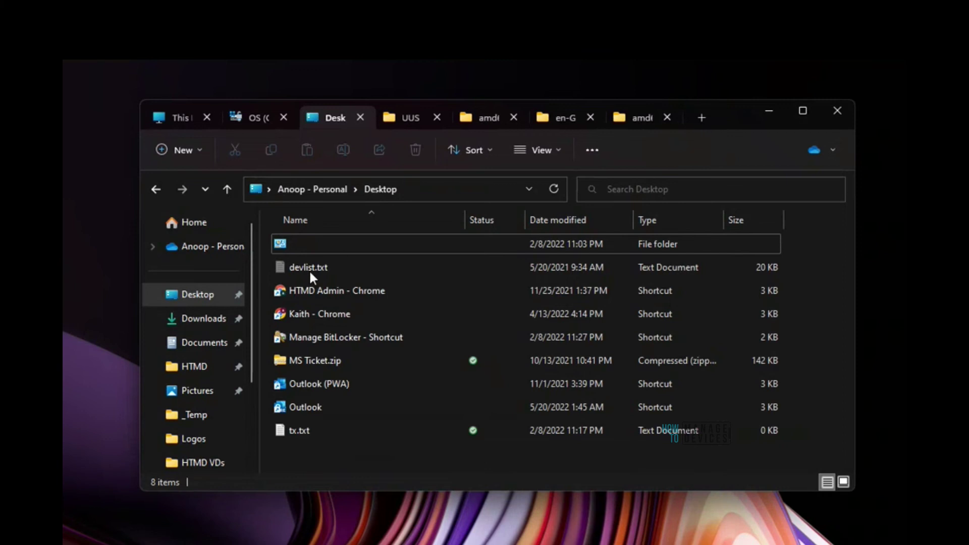
{"action": "left_click", "coordinate": [252, 114]}
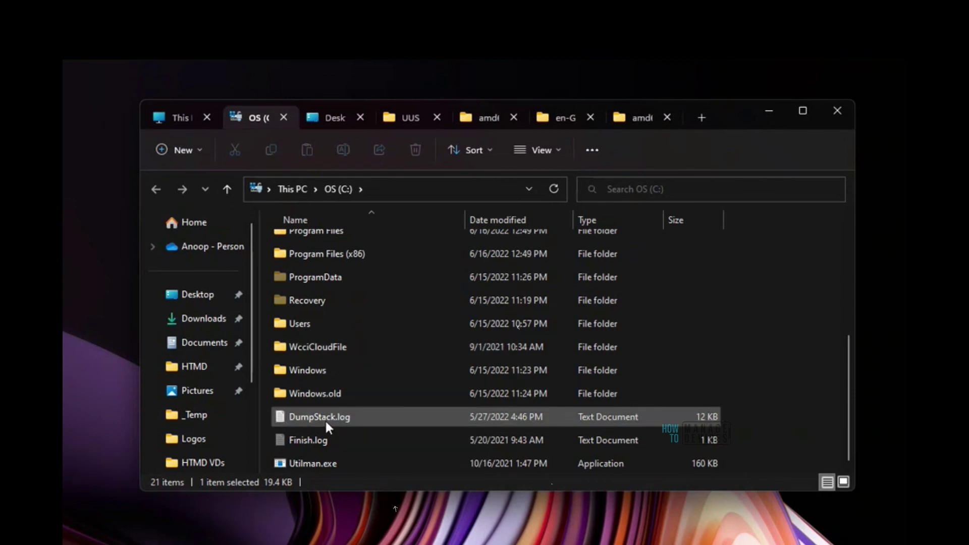
Step: Move Finish.log from C: onto the Desktop tab, approving with administrator permission
{"action": "mouse_move", "coordinate": [325, 419]}
{"action": "left_mouse_down"}
{"action": "mouse_move", "coordinate": [305, 203]}
{"action": "mouse_move", "coordinate": [336, 124]}
{"action": "mouse_move", "coordinate": [391, 368]}
{"action": "mouse_move", "coordinate": [393, 415]}
{"action": "mouse_move", "coordinate": [326, 119]}
{"action": "mouse_move", "coordinate": [318, 342]}
{"action": "mouse_move", "coordinate": [243, 126]}
{"action": "mouse_move", "coordinate": [332, 123]}
{"action": "mouse_move", "coordinate": [322, 114]}
{"action": "mouse_move", "coordinate": [343, 156]}
{"action": "mouse_move", "coordinate": [405, 388]}
{"action": "mouse_move", "coordinate": [419, 392]}
{"action": "left_mouse_up"}
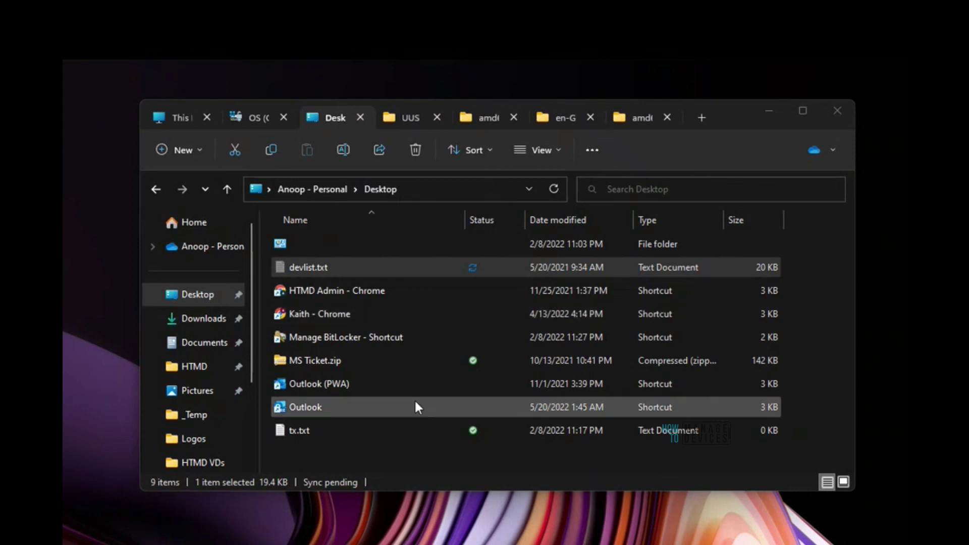
{"action": "left_click", "coordinate": [318, 442]}
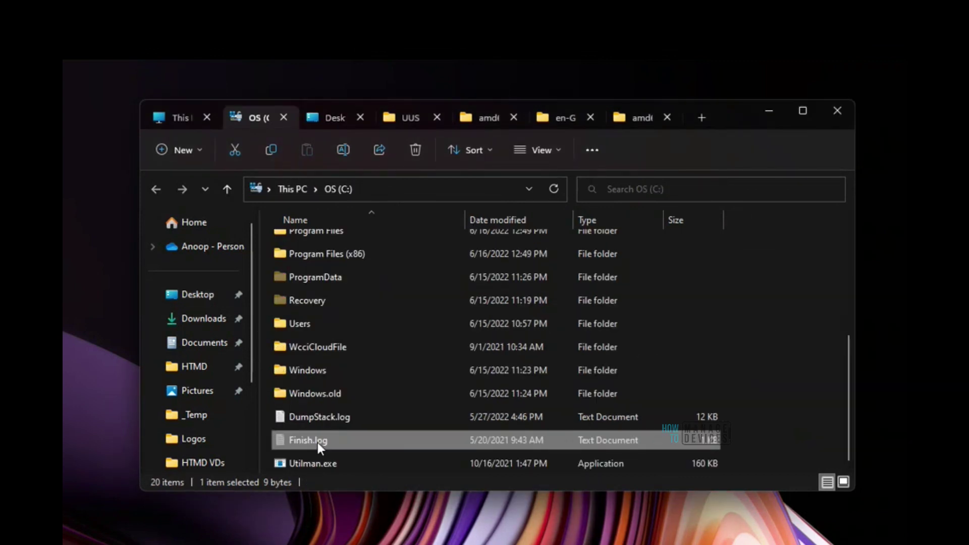
{"action": "left_click_drag", "start_coordinate": [317, 442], "coordinate": [408, 454]}
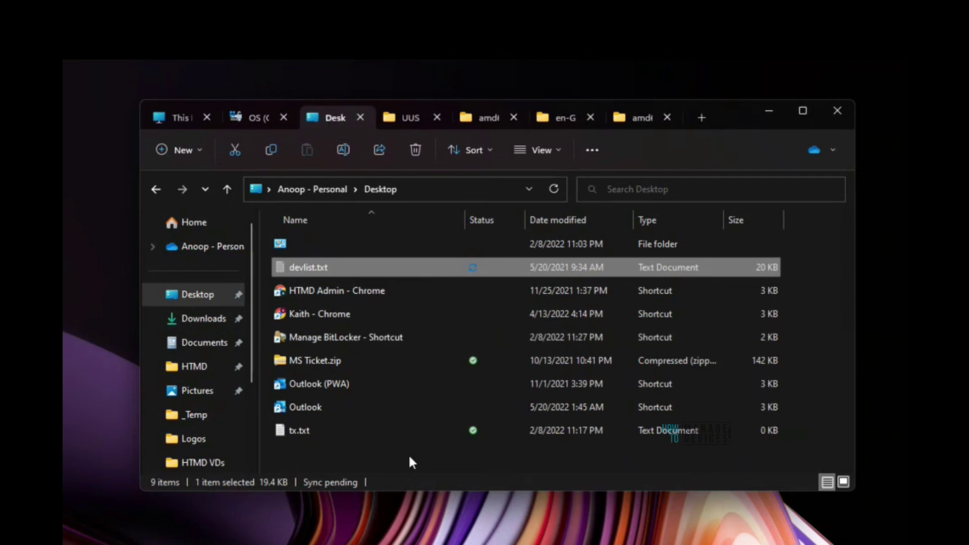
{"action": "left_click", "coordinate": [372, 372]}
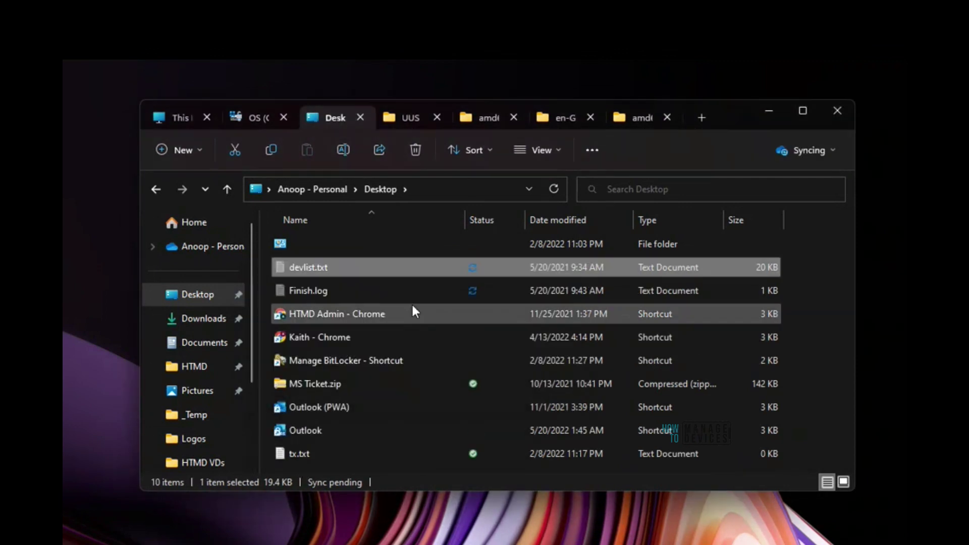
Step: Select Finish.log and devlist.txt in the Desktop folder to check Finish.log's size
{"action": "left_click", "coordinate": [299, 295]}
{"action": "left_click", "coordinate": [304, 265]}
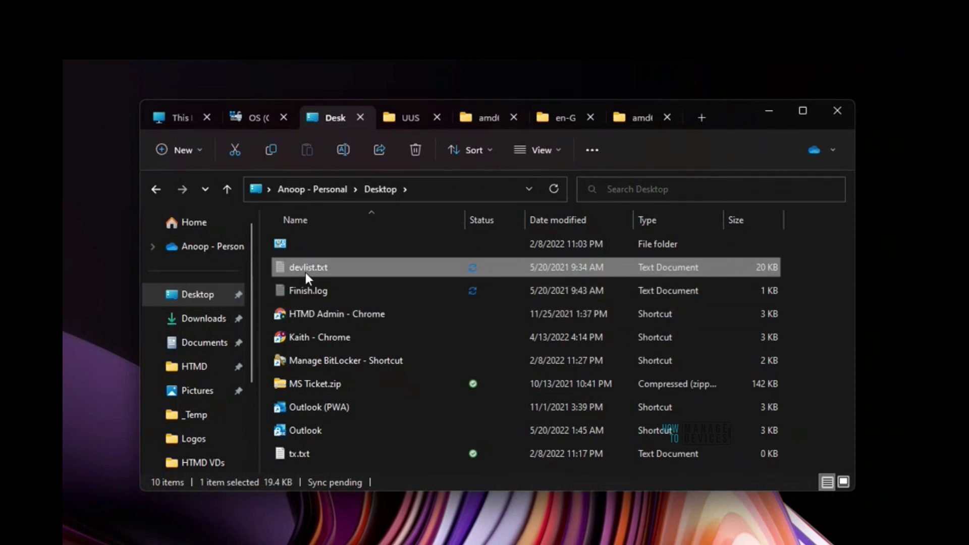
{"action": "left_click", "coordinate": [307, 292]}
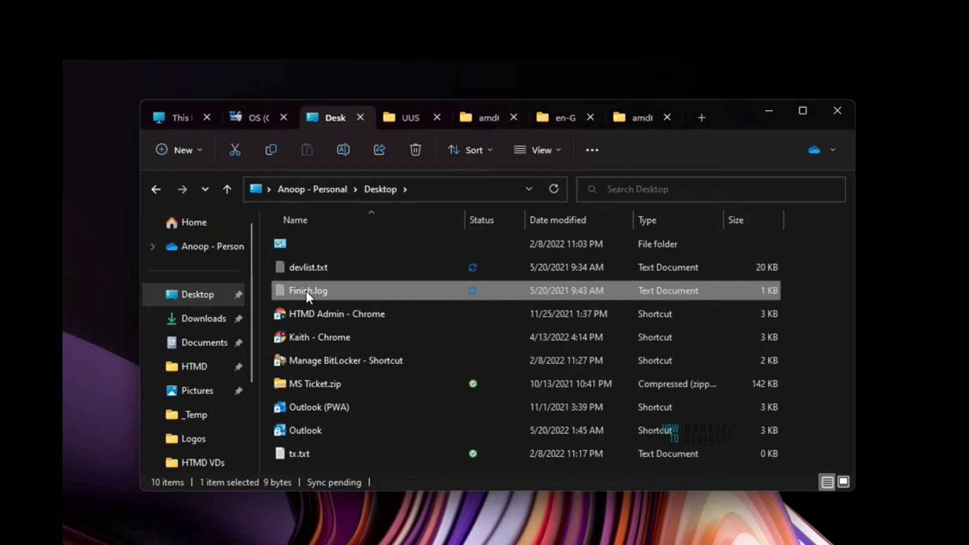